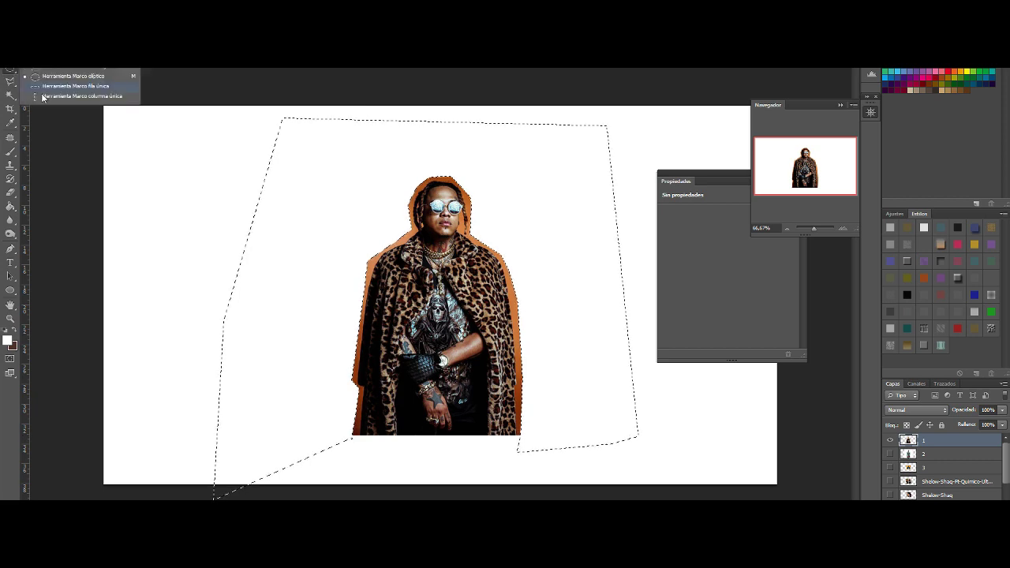
Step: Deselect the area around the leopard-coat figure and erase the orange fringe along the coat's lower right edge with a soft eraser
{"action": "key", "text": "ctrl+d"}
{"action": "left_click_drag", "start_coordinate": [814, 229], "coordinate": [816, 230]}
{"action": "scroll", "coordinate": [623, 297], "scroll_direction": "down", "scroll_amount": 3}
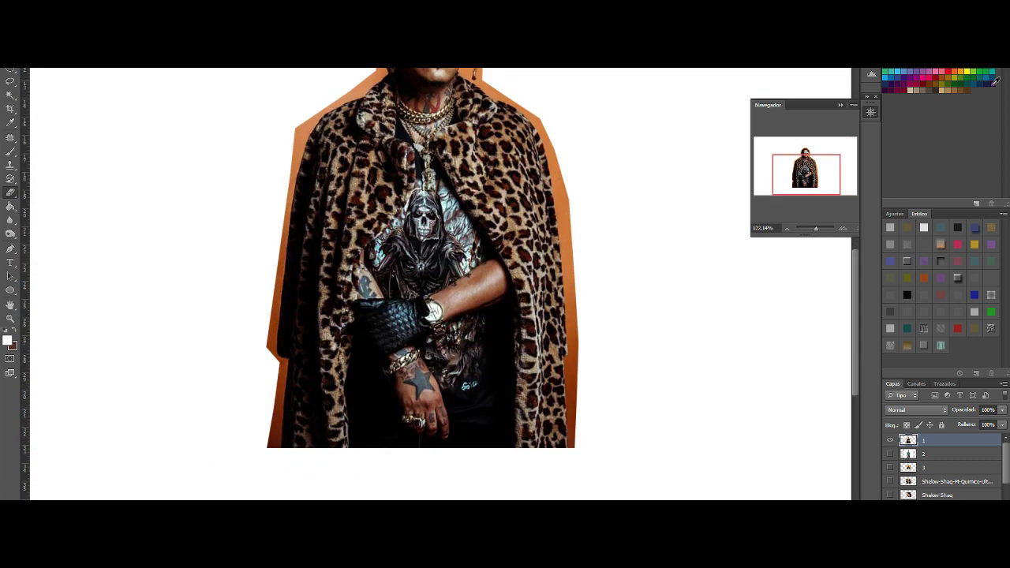
{"action": "left_click", "coordinate": [31, 60]}
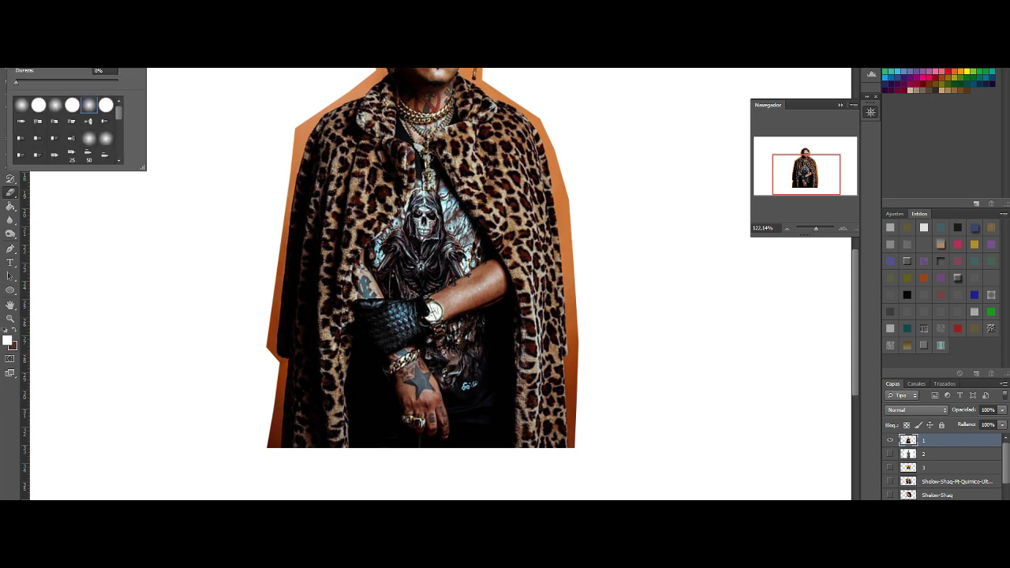
{"action": "left_click_drag", "start_coordinate": [801, 231], "coordinate": [823, 228]}
{"action": "left_click_drag", "start_coordinate": [805, 172], "coordinate": [815, 180]}
{"action": "left_click", "coordinate": [32, 59]}
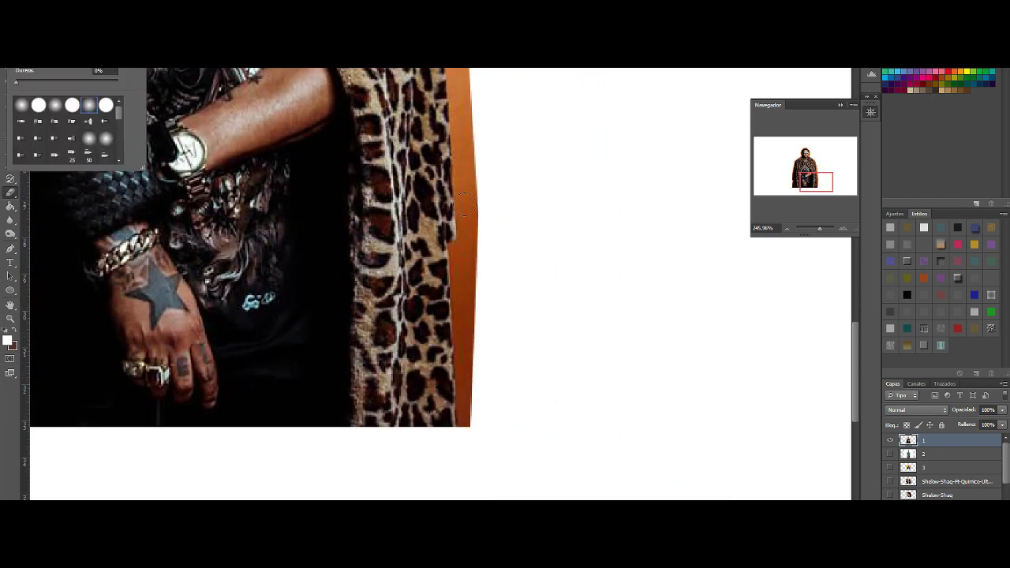
{"action": "mouse_move", "coordinate": [464, 430]}
{"action": "left_mouse_down"}
{"action": "mouse_move", "coordinate": [458, 253]}
{"action": "mouse_move", "coordinate": [425, 292]}
{"action": "mouse_move", "coordinate": [420, 202]}
{"action": "mouse_move", "coordinate": [459, 212]}
{"action": "mouse_move", "coordinate": [473, 464]}
{"action": "left_mouse_up"}
{"action": "scroll", "coordinate": [457, 207], "scroll_direction": "up", "scroll_amount": 3}
{"action": "scroll", "coordinate": [473, 469], "scroll_direction": "down", "scroll_amount": 1}
{"action": "scroll", "coordinate": [473, 366], "scroll_direction": "up", "scroll_amount": 5}
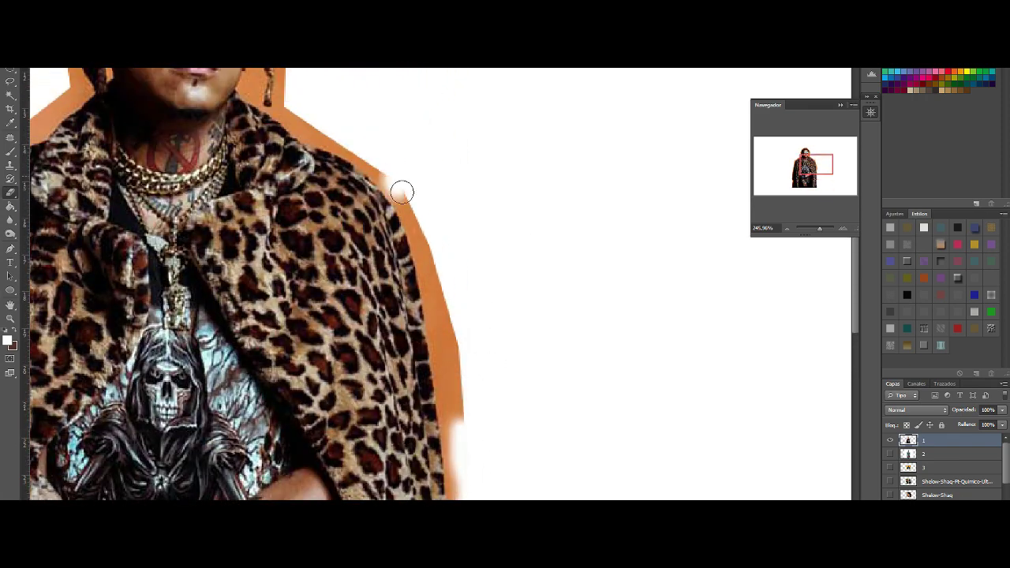
Step: Erase the orange fringe along the coat's upper right sleeve and right shoulder
{"action": "mouse_move", "coordinate": [402, 191]}
{"action": "left_mouse_down"}
{"action": "mouse_move", "coordinate": [434, 281]}
{"action": "mouse_move", "coordinate": [447, 396]}
{"action": "mouse_move", "coordinate": [444, 296]}
{"action": "mouse_move", "coordinate": [457, 399]}
{"action": "left_mouse_up"}
{"action": "scroll", "coordinate": [450, 387], "scroll_direction": "down", "scroll_amount": 2}
{"action": "scroll", "coordinate": [445, 379], "scroll_direction": "up", "scroll_amount": 4}
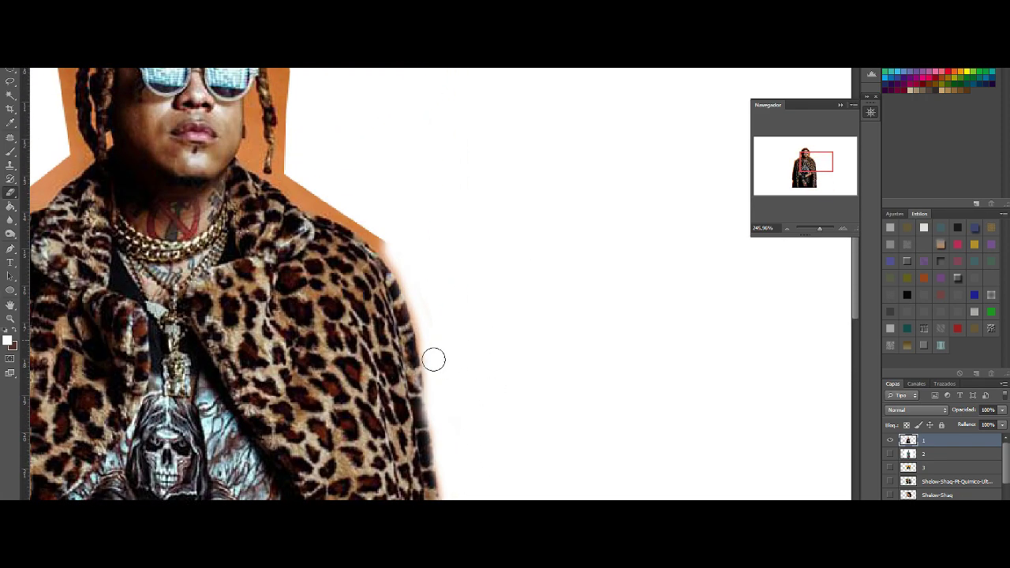
{"action": "mouse_move", "coordinate": [433, 359]}
{"action": "left_mouse_down"}
{"action": "mouse_move", "coordinate": [413, 291]}
{"action": "mouse_move", "coordinate": [332, 190]}
{"action": "left_mouse_up"}
{"action": "scroll", "coordinate": [368, 227], "scroll_direction": "up", "scroll_amount": 2}
{"action": "scroll", "coordinate": [356, 224], "scroll_direction": "up", "scroll_amount": 2}
Step: Erase the orange background outside the right braid and over the top of the man's head
{"action": "left_click_drag", "start_coordinate": [387, 422], "coordinate": [248, 151]}
{"action": "scroll", "coordinate": [248, 151], "scroll_direction": "up", "scroll_amount": 3}
{"action": "mouse_move", "coordinate": [273, 359]}
{"action": "left_mouse_down"}
{"action": "mouse_move", "coordinate": [266, 293]}
{"action": "mouse_move", "coordinate": [213, 237]}
{"action": "left_mouse_up"}
{"action": "scroll", "coordinate": [456, 435], "scroll_direction": "left", "scroll_amount": 4}
{"action": "scroll", "coordinate": [456, 434], "scroll_direction": "up", "scroll_amount": 1}
{"action": "left_click_drag", "start_coordinate": [481, 273], "coordinate": [391, 278]}
{"action": "scroll", "coordinate": [477, 193], "scroll_direction": "down", "scroll_amount": 2}
{"action": "left_click_drag", "start_coordinate": [533, 234], "coordinate": [331, 295]}
{"action": "scroll", "coordinate": [346, 145], "scroll_direction": "down", "scroll_amount": 2}
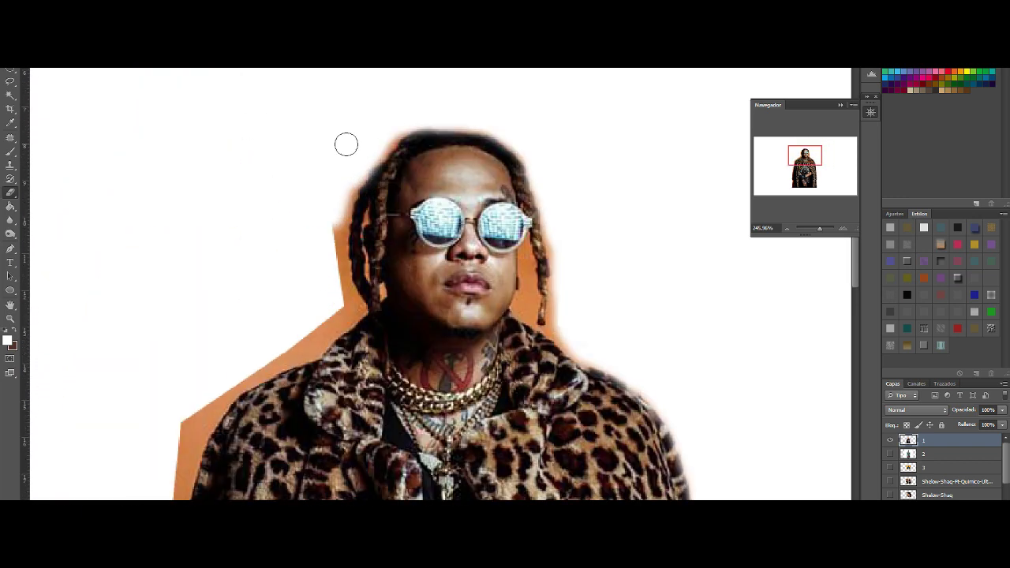
Step: Erase the orange background beside the left side of the neck and along the coat's left shoulder
{"action": "scroll", "coordinate": [396, 125], "scroll_direction": "down", "scroll_amount": 2}
{"action": "mouse_move", "coordinate": [336, 245]}
{"action": "left_mouse_down"}
{"action": "mouse_move", "coordinate": [337, 119]}
{"action": "mouse_move", "coordinate": [347, 252]}
{"action": "left_mouse_up"}
{"action": "scroll", "coordinate": [336, 211], "scroll_direction": "down", "scroll_amount": 2}
{"action": "scroll", "coordinate": [336, 211], "scroll_direction": "down", "scroll_amount": 1}
{"action": "left_click_drag", "start_coordinate": [329, 163], "coordinate": [202, 240]}
{"action": "scroll", "coordinate": [266, 162], "scroll_direction": "down", "scroll_amount": 2}
{"action": "left_click_drag", "start_coordinate": [266, 162], "coordinate": [158, 307]}
{"action": "scroll", "coordinate": [142, 244], "scroll_direction": "down", "scroll_amount": 1}
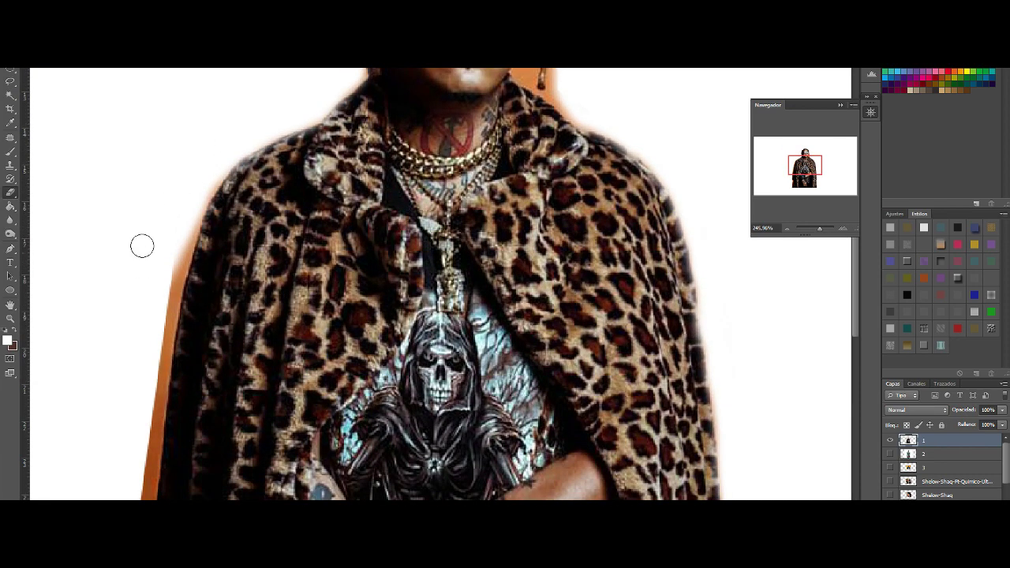
Step: Erase the orange fringe down the coat's left side to the hem, undoing a faulty stroke on the way
{"action": "scroll", "coordinate": [142, 244], "scroll_direction": "down", "scroll_amount": 2}
{"action": "scroll", "coordinate": [188, 158], "scroll_direction": "down", "scroll_amount": 2}
{"action": "mouse_move", "coordinate": [187, 86]}
{"action": "left_mouse_down"}
{"action": "mouse_move", "coordinate": [140, 263]}
{"action": "mouse_move", "coordinate": [154, 379]}
{"action": "left_mouse_up"}
{"action": "key", "text": "ctrl+z"}
{"action": "mouse_move", "coordinate": [122, 489]}
{"action": "left_mouse_down"}
{"action": "mouse_move", "coordinate": [166, 124]}
{"action": "mouse_move", "coordinate": [131, 384]}
{"action": "mouse_move", "coordinate": [135, 360]}
{"action": "mouse_move", "coordinate": [148, 412]}
{"action": "left_mouse_up"}
{"action": "scroll", "coordinate": [142, 255], "scroll_direction": "down", "scroll_amount": 1}
{"action": "scroll", "coordinate": [135, 361], "scroll_direction": "down", "scroll_amount": 3}
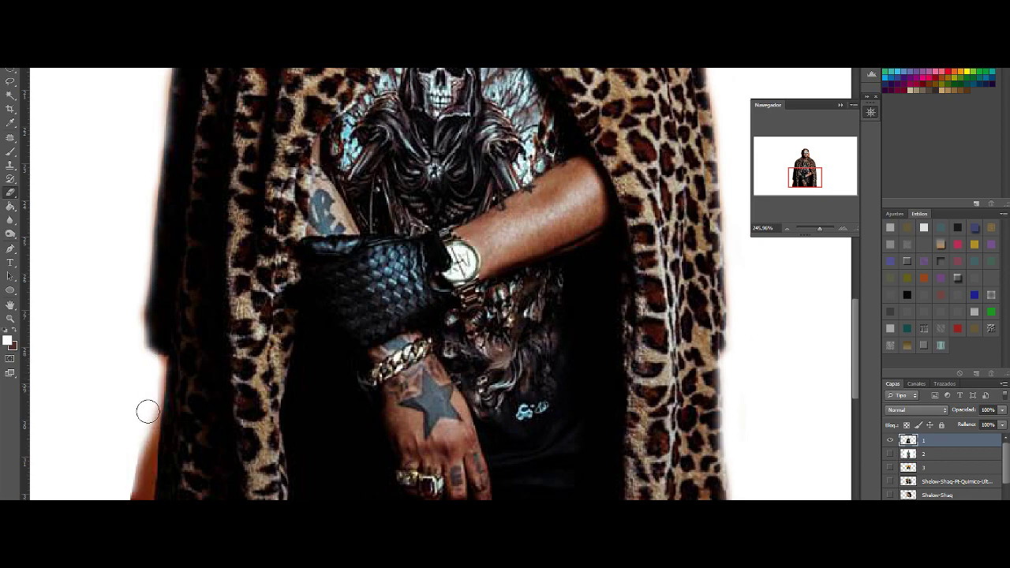
{"action": "scroll", "coordinate": [147, 435], "scroll_direction": "down", "scroll_amount": 4}
{"action": "left_click_drag", "start_coordinate": [142, 349], "coordinate": [137, 408]}
Step: Clean up the remaining fringe along the coat's lower left edge at close range with the soft eraser
{"action": "left_click_drag", "start_coordinate": [819, 228], "coordinate": [820, 228]}
{"action": "left_click_drag", "start_coordinate": [805, 166], "coordinate": [800, 182]}
{"action": "right_click", "coordinate": [295, 144]}
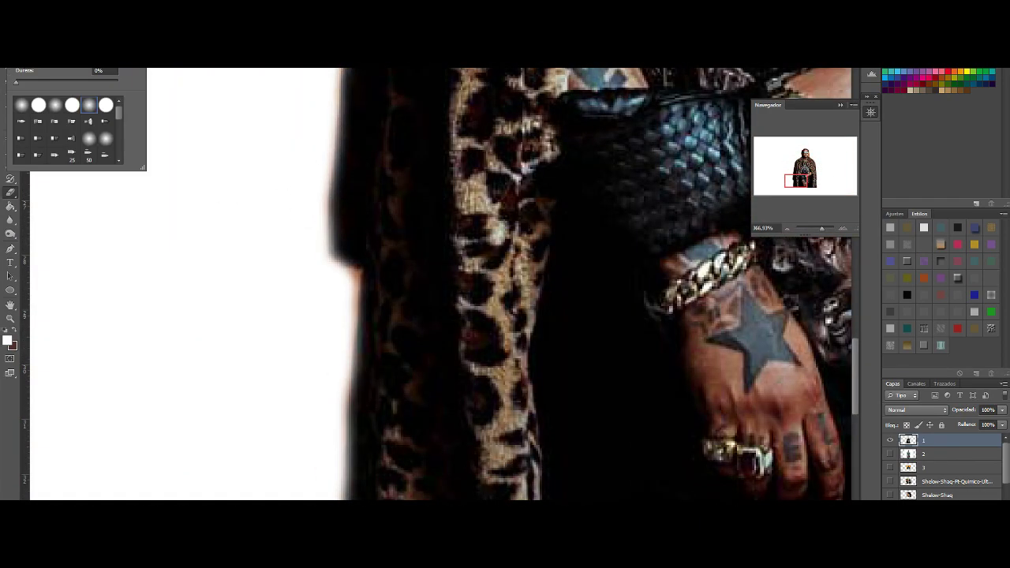
{"action": "left_click", "coordinate": [342, 448]}
{"action": "left_click_drag", "start_coordinate": [347, 339], "coordinate": [344, 287]}
{"action": "scroll", "coordinate": [344, 354], "scroll_direction": "up", "scroll_amount": 10}
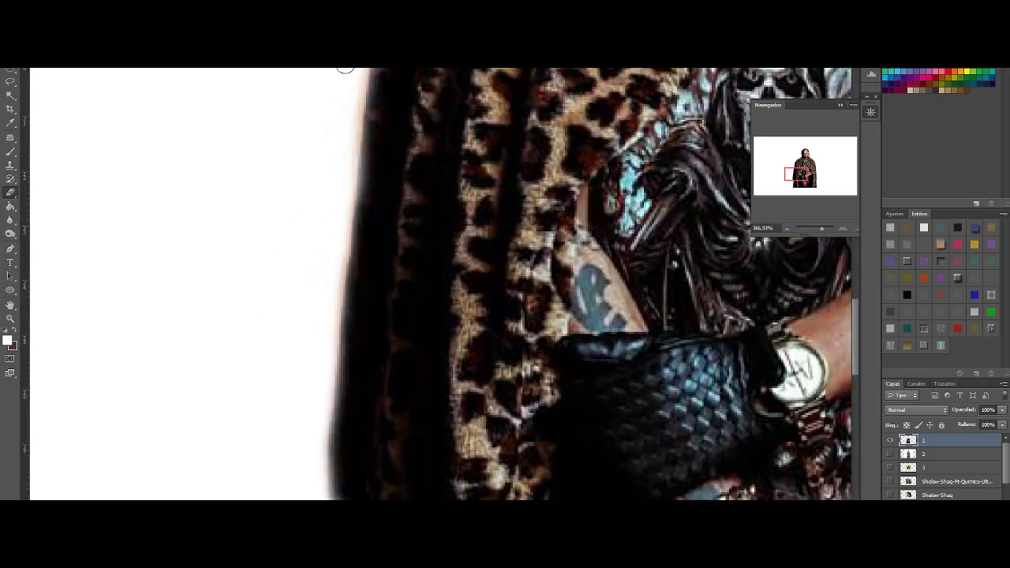
{"action": "left_click_drag", "start_coordinate": [359, 127], "coordinate": [346, 402]}
{"action": "left_click_drag", "start_coordinate": [821, 228], "coordinate": [819, 227]}
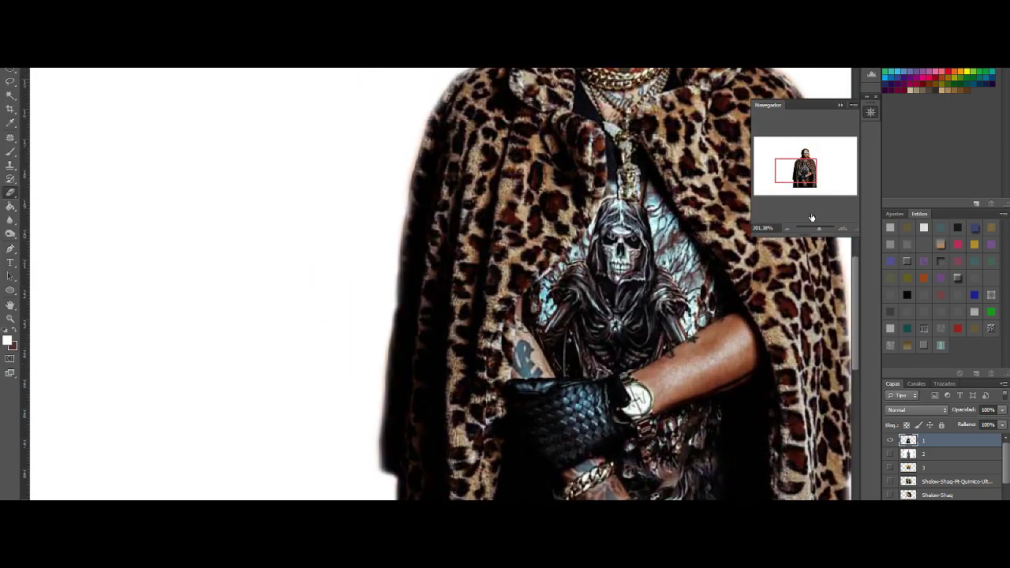
Step: In Quick Mask mode, paint over the orange gap between the face and the right braid with a soft black brush
{"action": "scroll", "coordinate": [841, 264], "scroll_direction": "up", "scroll_amount": 5}
{"action": "scroll", "coordinate": [841, 265], "scroll_direction": "up", "scroll_amount": 5}
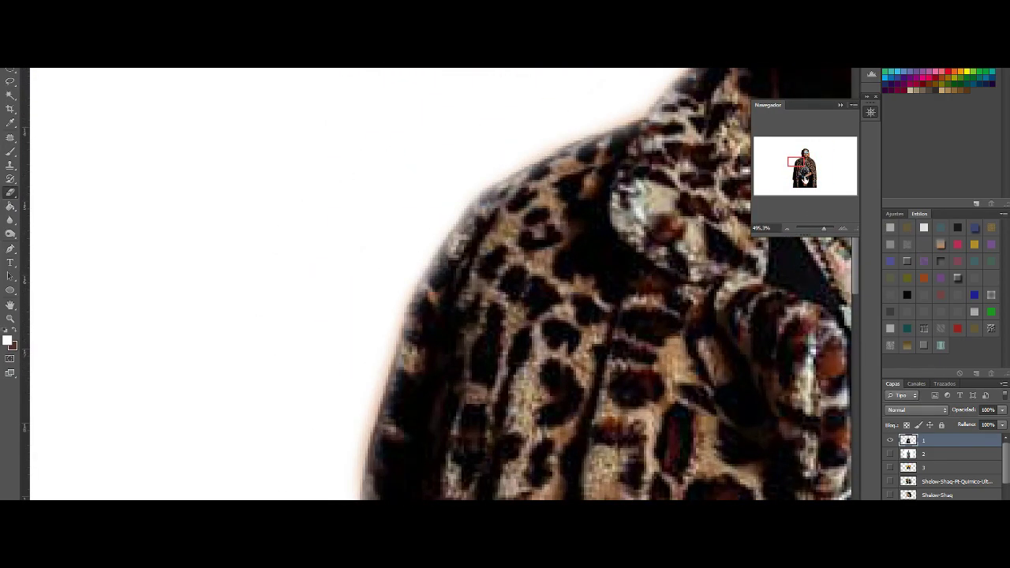
{"action": "scroll", "coordinate": [669, 350], "scroll_direction": "up", "scroll_amount": 6}
{"action": "scroll", "coordinate": [653, 160], "scroll_direction": "down", "scroll_amount": 2}
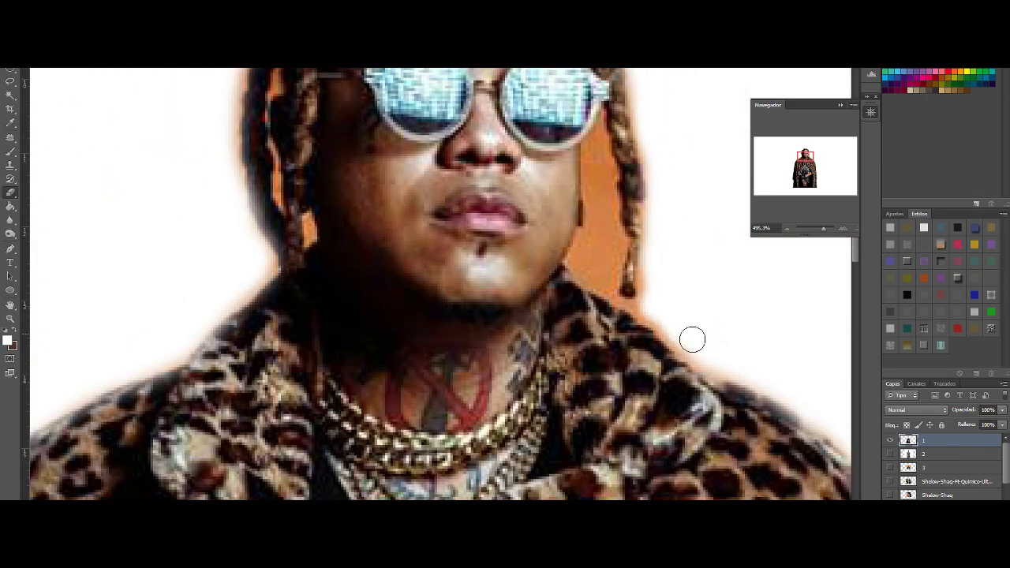
{"action": "key", "text": "x"}
{"action": "right_click", "coordinate": [49, 75]}
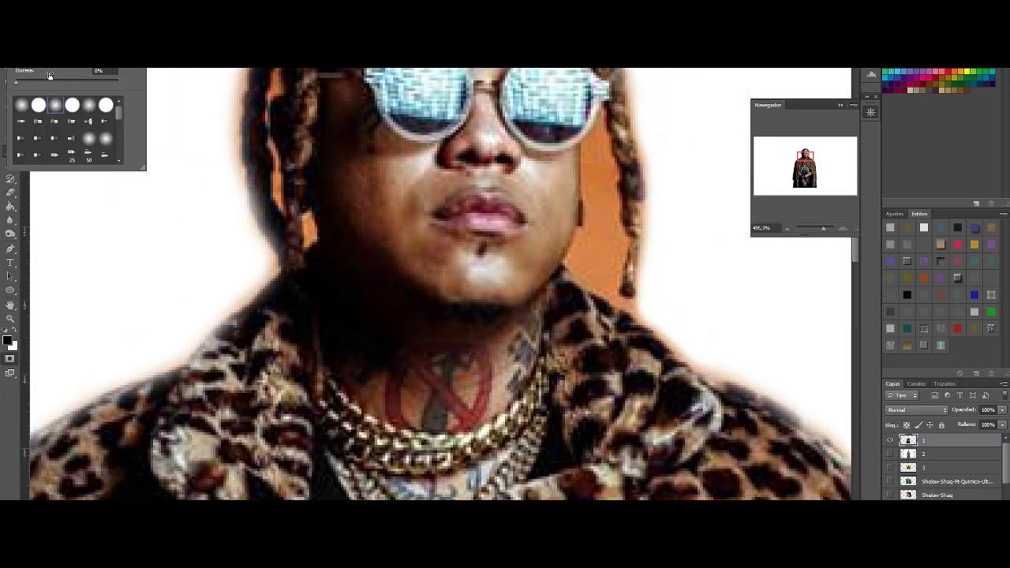
{"action": "mouse_move", "coordinate": [598, 150]}
{"action": "left_mouse_down"}
{"action": "mouse_move", "coordinate": [604, 228]}
{"action": "mouse_move", "coordinate": [599, 145]}
{"action": "left_mouse_up"}
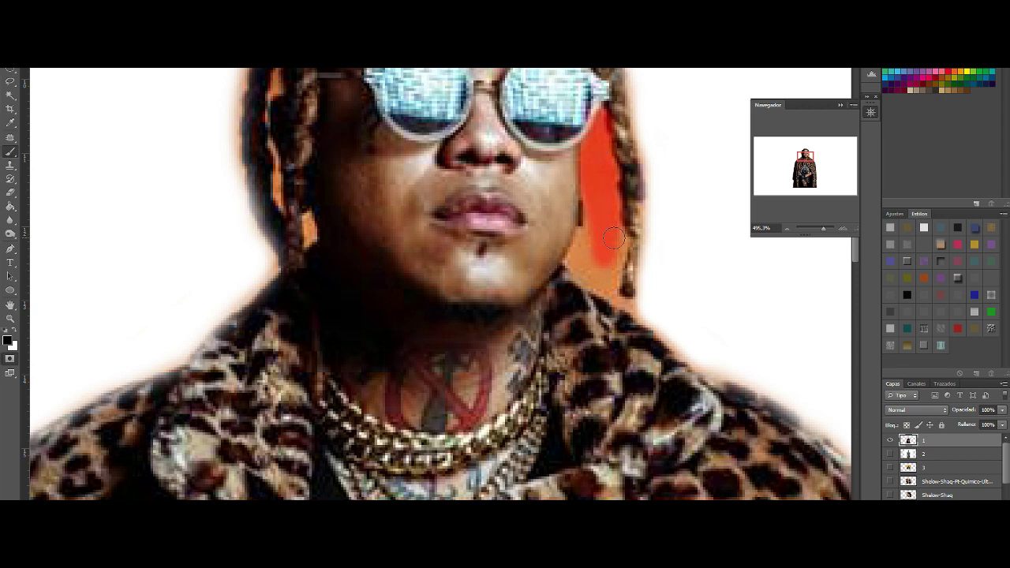
{"action": "left_click_drag", "start_coordinate": [570, 271], "coordinate": [576, 253]}
{"action": "scroll", "coordinate": [576, 252], "scroll_direction": "down", "scroll_amount": 2}
{"action": "left_click_drag", "start_coordinate": [580, 213], "coordinate": [596, 191]}
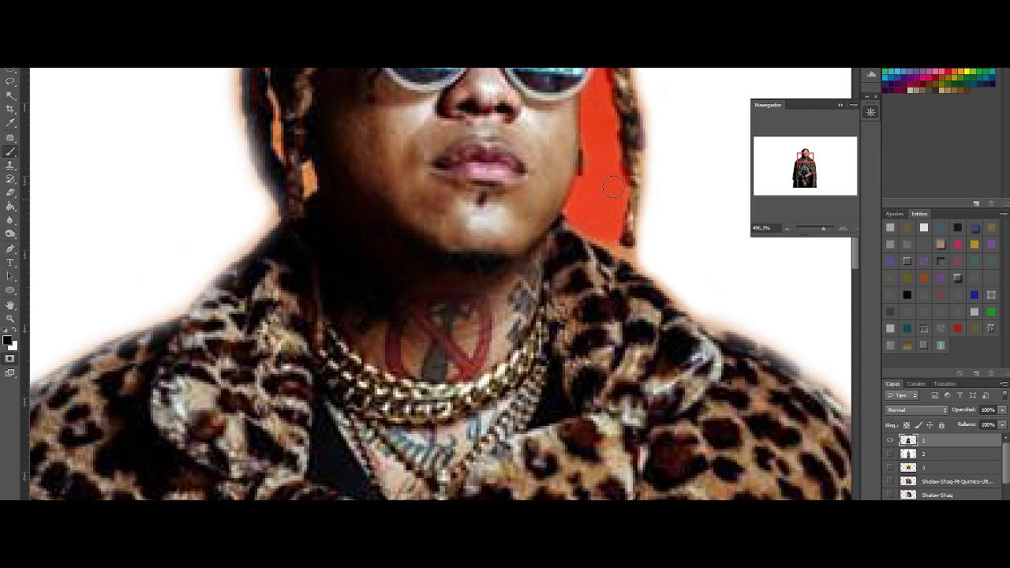
{"action": "left_click", "coordinate": [31, 61]}
{"action": "left_click", "coordinate": [637, 260]}
Step: Mask the small orange gaps beside the left braids and convert the Quick Mask into a selection
{"action": "scroll", "coordinate": [651, 270], "scroll_direction": "up", "scroll_amount": 5}
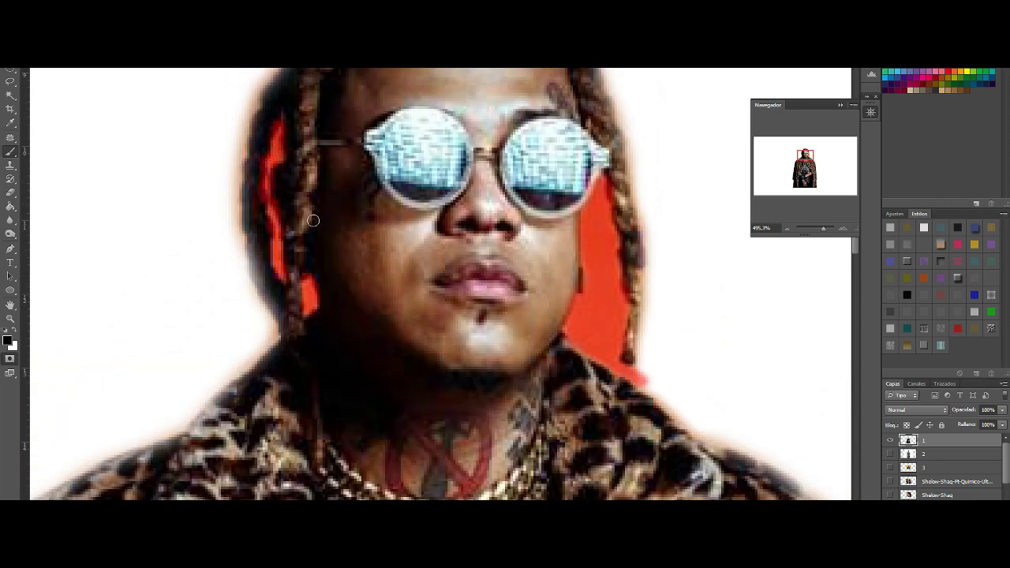
{"action": "scroll", "coordinate": [313, 220], "scroll_direction": "up", "scroll_amount": 4}
{"action": "scroll", "coordinate": [313, 221], "scroll_direction": "down", "scroll_amount": 5}
{"action": "left_click_drag", "start_coordinate": [822, 230], "coordinate": [824, 235]}
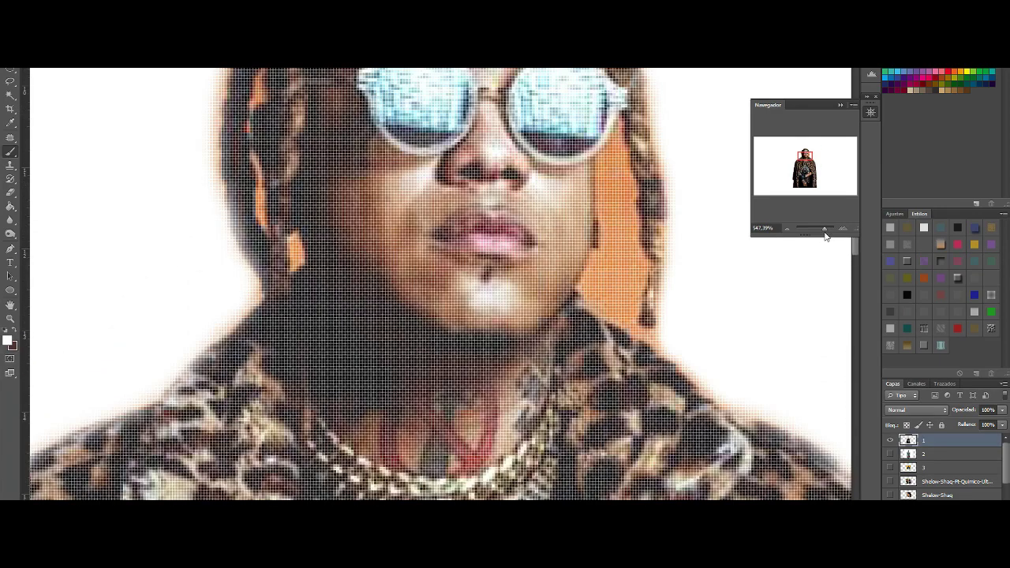
{"action": "left_click", "coordinate": [9, 359]}
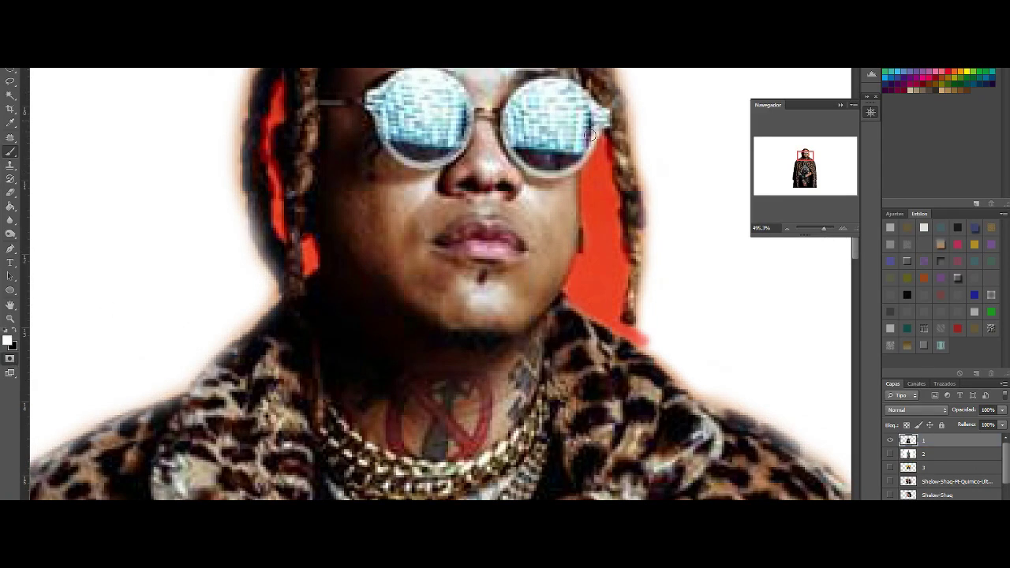
{"action": "scroll", "coordinate": [441, 284], "scroll_direction": "up", "scroll_amount": 3}
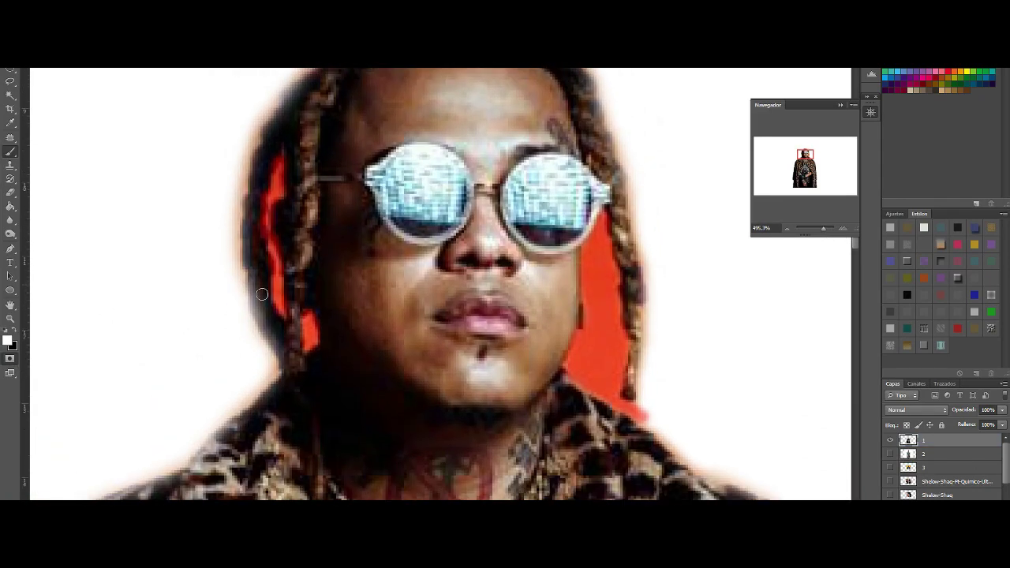
{"action": "key", "text": "q"}
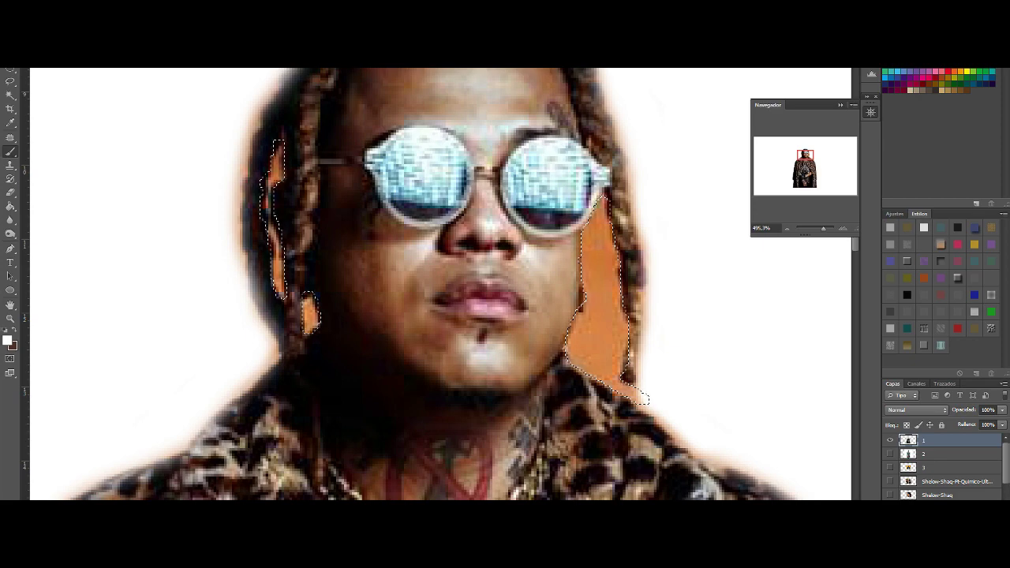
Step: Clear the selected orange areas between the face and the braids and deselect
{"action": "key", "text": "alt+BackSpace"}
{"action": "left_click_drag", "start_coordinate": [824, 231], "coordinate": [824, 230]}
{"action": "key", "text": "b"}
{"action": "key", "text": "Return"}
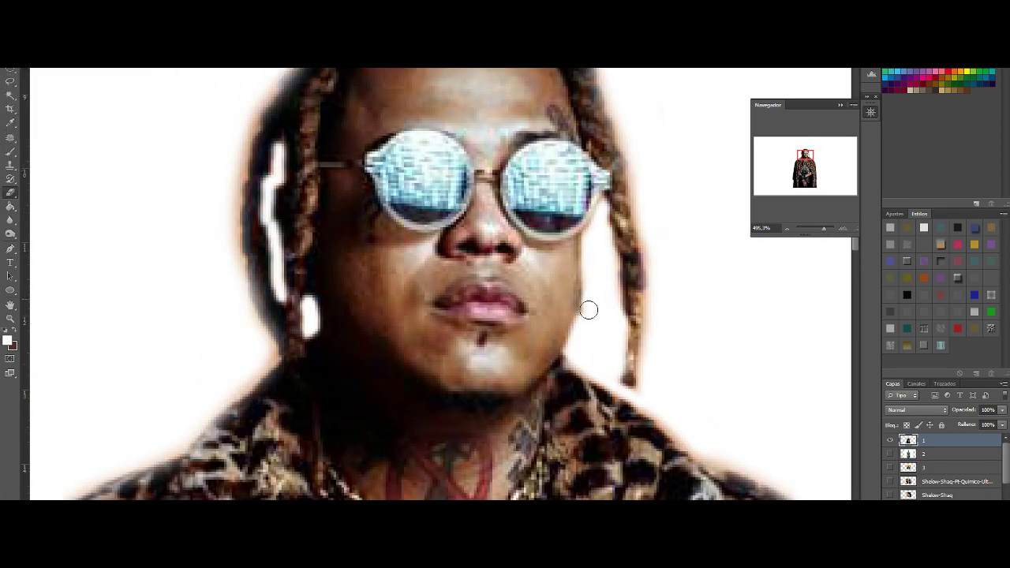
Step: Erase the orange halo around the outside of the hair on both sides of the head
{"action": "scroll", "coordinate": [279, 116], "scroll_direction": "up", "scroll_amount": 2}
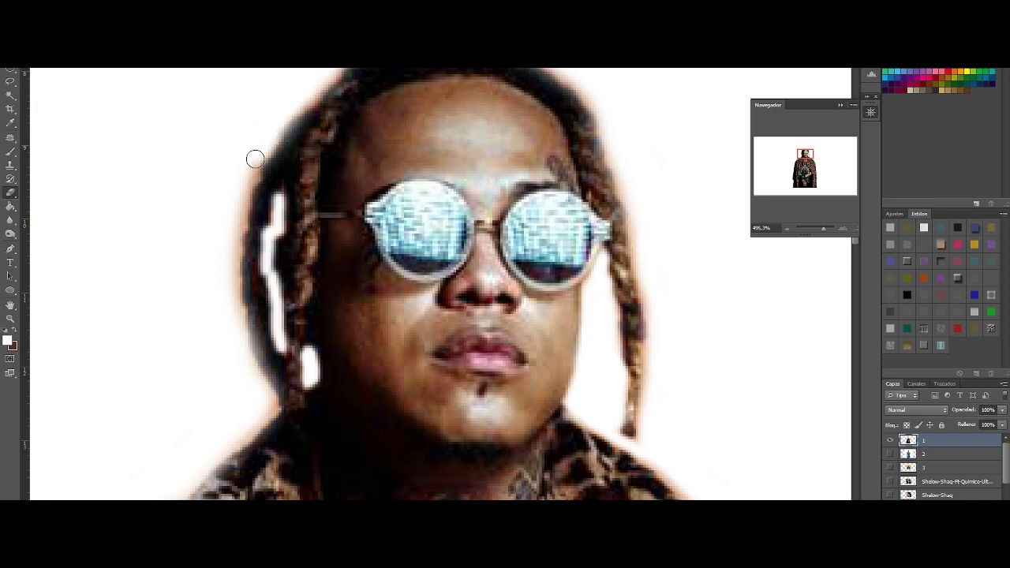
{"action": "left_click_drag", "start_coordinate": [255, 159], "coordinate": [270, 410]}
{"action": "scroll", "coordinate": [604, 134], "scroll_direction": "up", "scroll_amount": 3}
{"action": "left_click_drag", "start_coordinate": [587, 228], "coordinate": [485, 167]}
Step: Show layer 2 instead of layer 1 and remove the background around the denim-jacket figure with the Magic Wand
{"action": "left_click_drag", "start_coordinate": [824, 230], "coordinate": [813, 229]}
{"action": "left_click", "coordinate": [890, 440]}
{"action": "left_click", "coordinate": [890, 453]}
{"action": "left_click", "coordinate": [946, 454]}
{"action": "key", "text": "w"}
{"action": "left_click", "coordinate": [391, 198]}
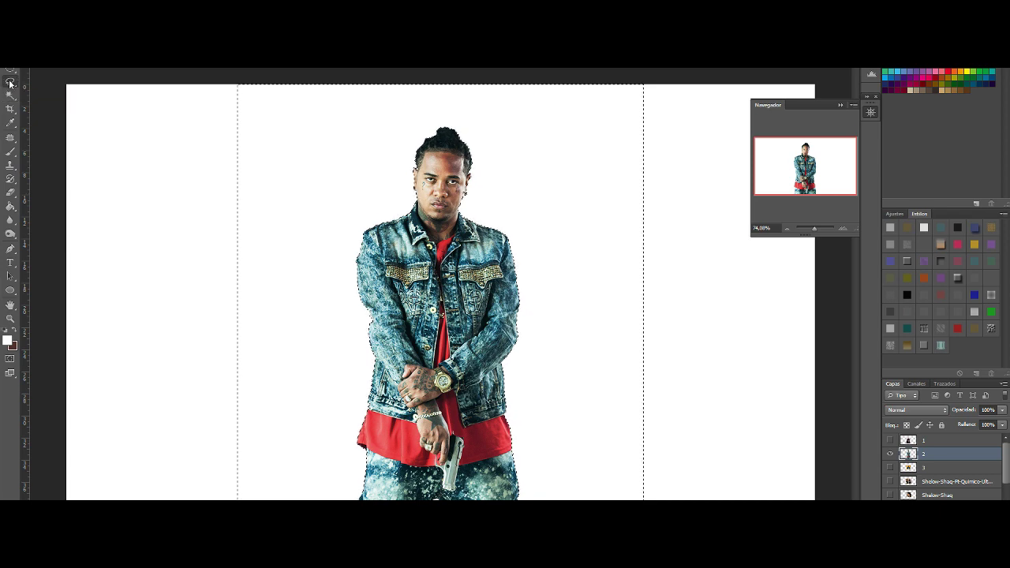
Step: Show layer 1 again and move the denim-jacket figure to the right of the leopard-coat figure
{"action": "left_click", "coordinate": [890, 439]}
{"action": "key", "text": "v"}
{"action": "left_click_drag", "start_coordinate": [541, 162], "coordinate": [615, 144]}
Step: Hide layer 2, then enlarge the leopard-coat figure on layer 1 and place it at the bottom centre of the canvas
{"action": "left_click", "coordinate": [890, 454]}
{"action": "left_click", "coordinate": [947, 440]}
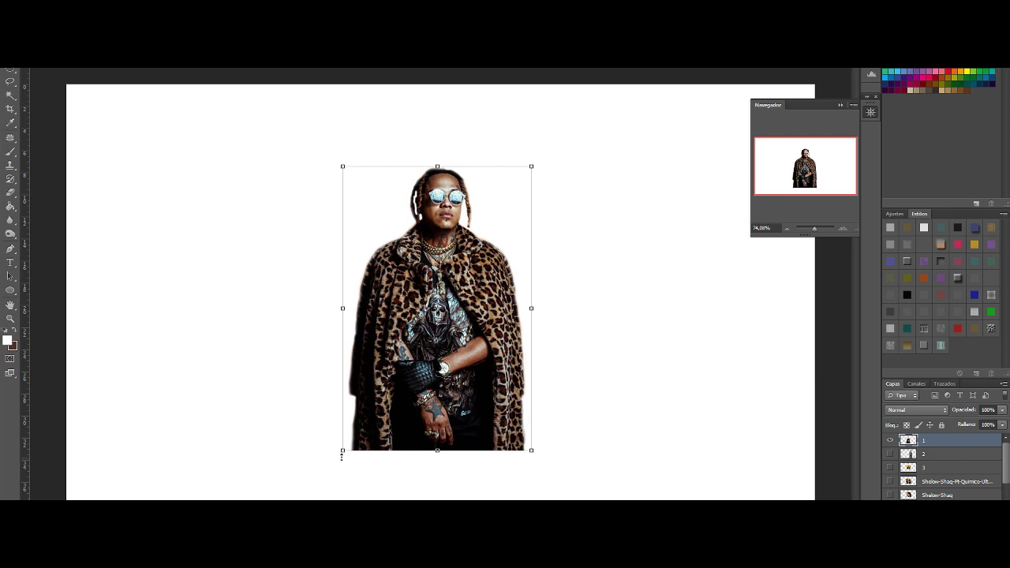
{"action": "left_click_drag", "start_coordinate": [341, 456], "coordinate": [293, 487]}
{"action": "left_click_drag", "start_coordinate": [355, 394], "coordinate": [383, 393]}
{"action": "left_click_drag", "start_coordinate": [315, 163], "coordinate": [309, 195]}
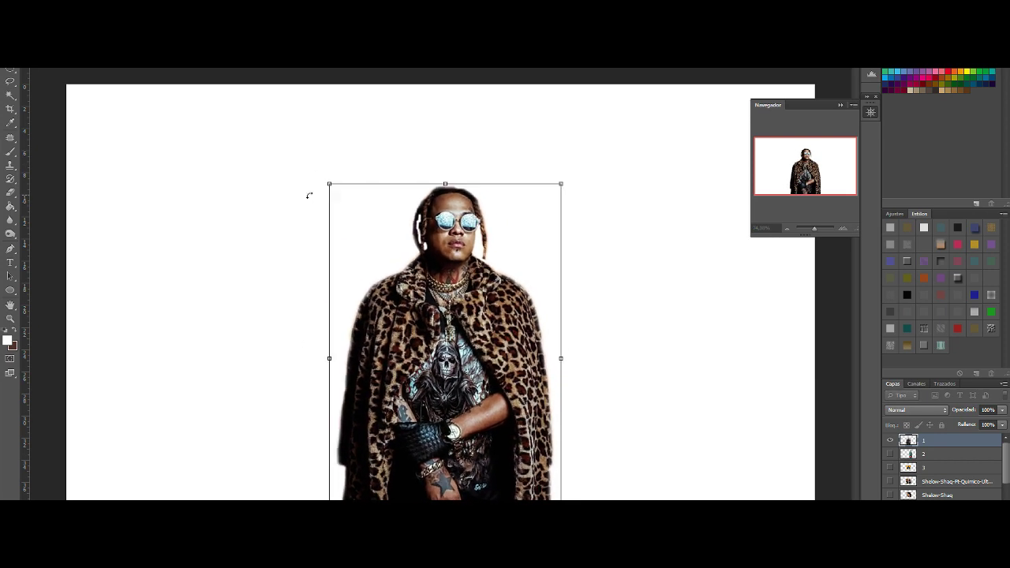
{"action": "key", "text": "l"}
{"action": "left_click", "coordinate": [449, 210]}
Step: Show layer 2, tilt the denim-jacket figure clockwise and move it closer behind the leopard-coat figure
{"action": "left_click", "coordinate": [890, 453]}
{"action": "left_click", "coordinate": [947, 454]}
{"action": "key", "text": "ctrl+t"}
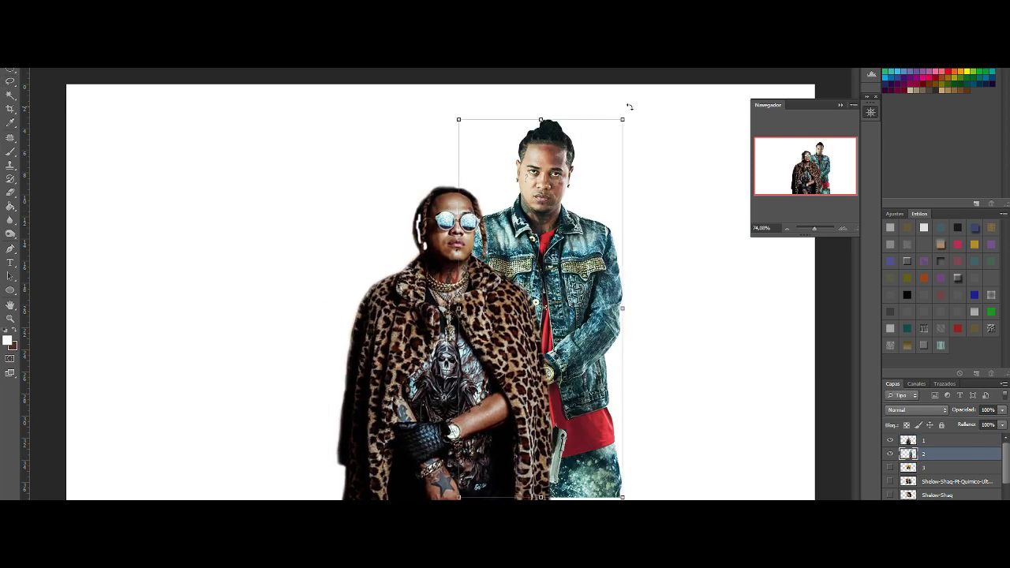
{"action": "left_click_drag", "start_coordinate": [625, 114], "coordinate": [697, 139]}
{"action": "mouse_move", "coordinate": [614, 205]}
{"action": "left_mouse_down"}
{"action": "mouse_move", "coordinate": [592, 265]}
{"action": "mouse_move", "coordinate": [584, 202]}
{"action": "mouse_move", "coordinate": [589, 213]}
{"action": "left_mouse_up"}
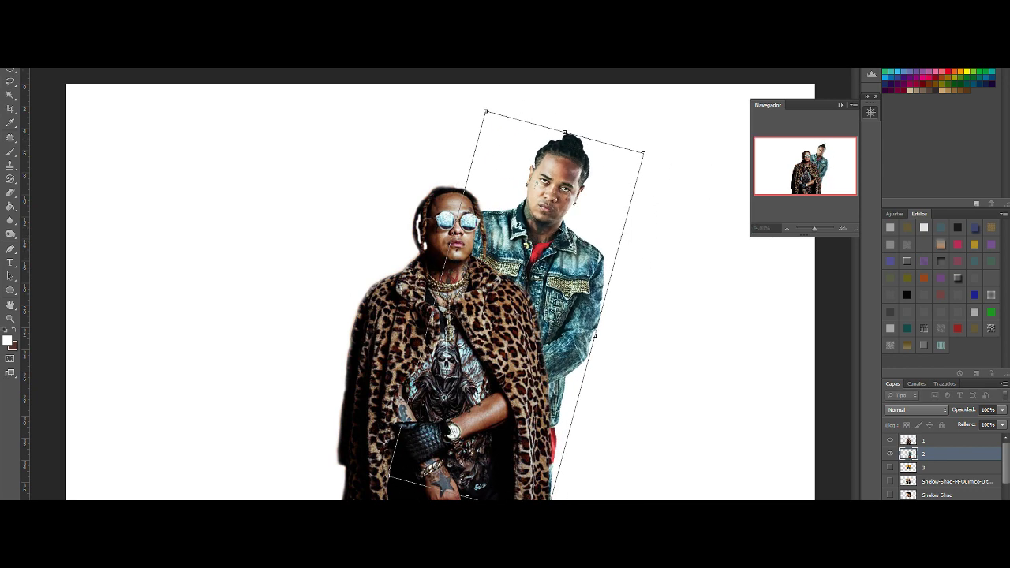
{"action": "key", "text": "l"}
{"action": "left_click", "coordinate": [449, 210]}
Step: Show only layer 3 and enlarge the blue-suit photo to roughly twice its size
{"action": "left_click", "coordinate": [890, 467], "text": "alt"}
{"action": "left_click", "coordinate": [925, 468]}
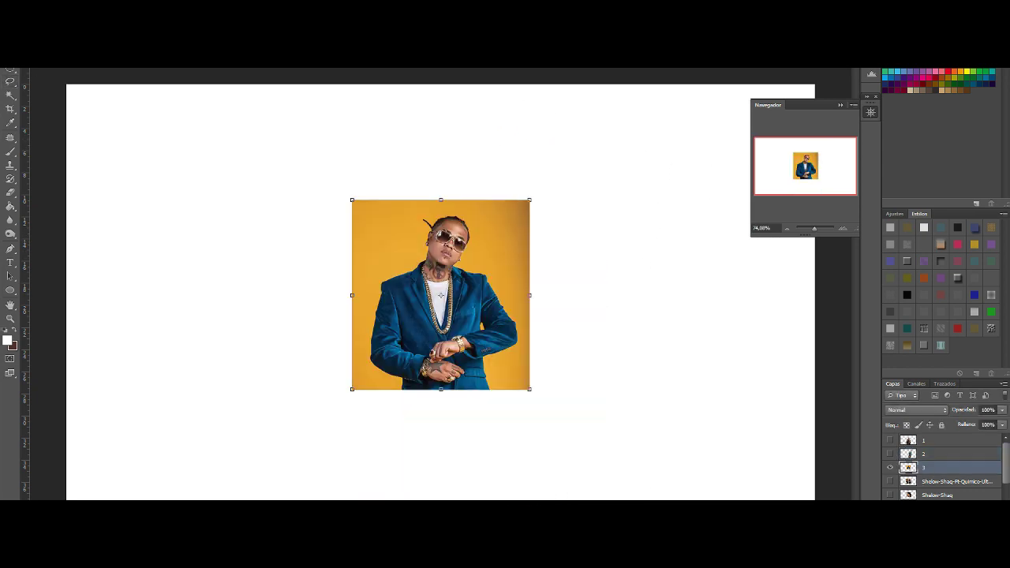
{"action": "left_click_drag", "start_coordinate": [530, 200], "coordinate": [625, 125]}
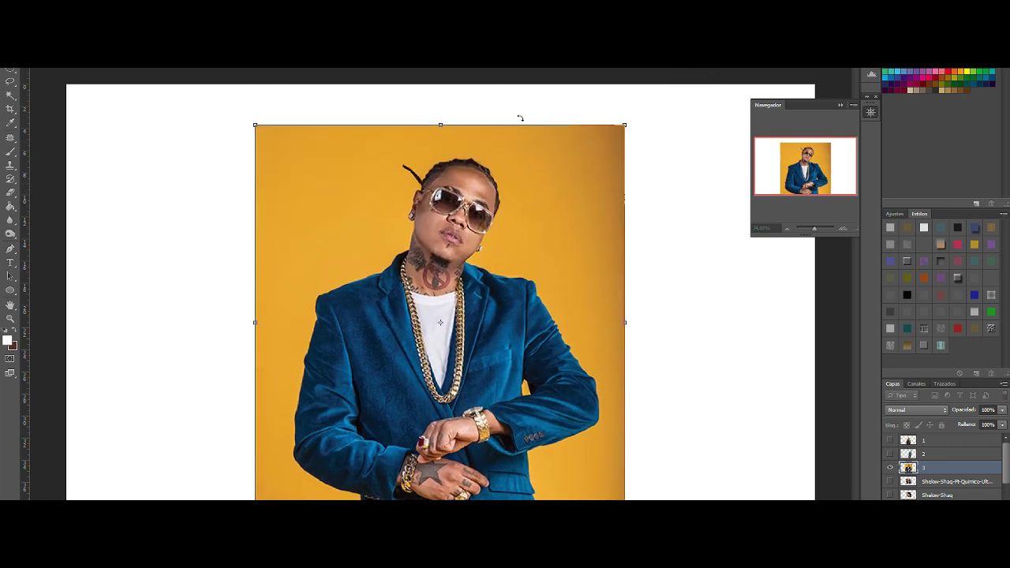
{"action": "key", "text": "l"}
{"action": "left_click", "coordinate": [449, 208]}
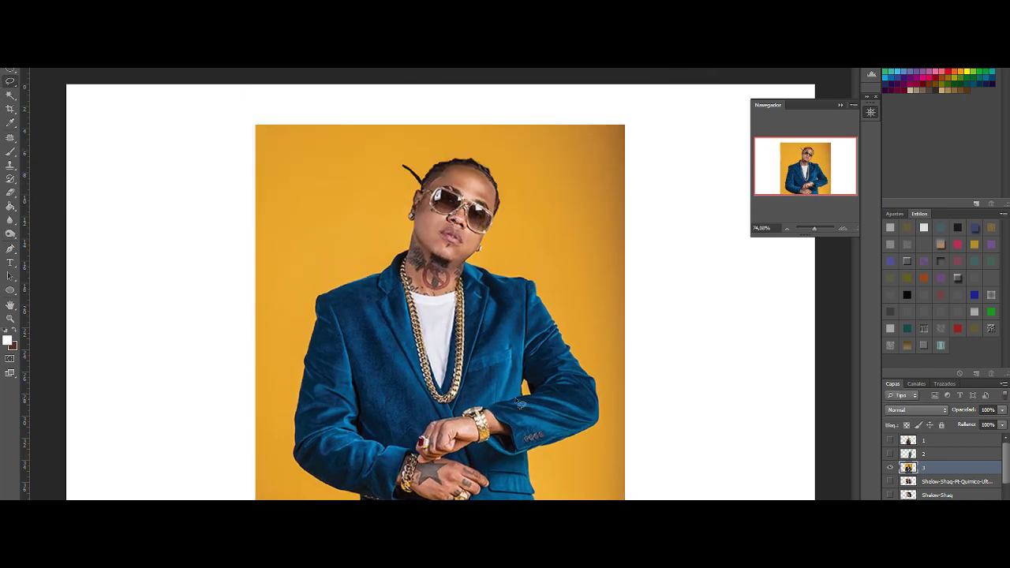
Step: Delete the yellow background around the blue-suit figure with the Magic Wand and the leftover right strip with the Polygonal Lasso
{"action": "left_click", "coordinate": [379, 239]}
{"action": "key", "text": "Delete"}
{"action": "left_click", "coordinate": [9, 82]}
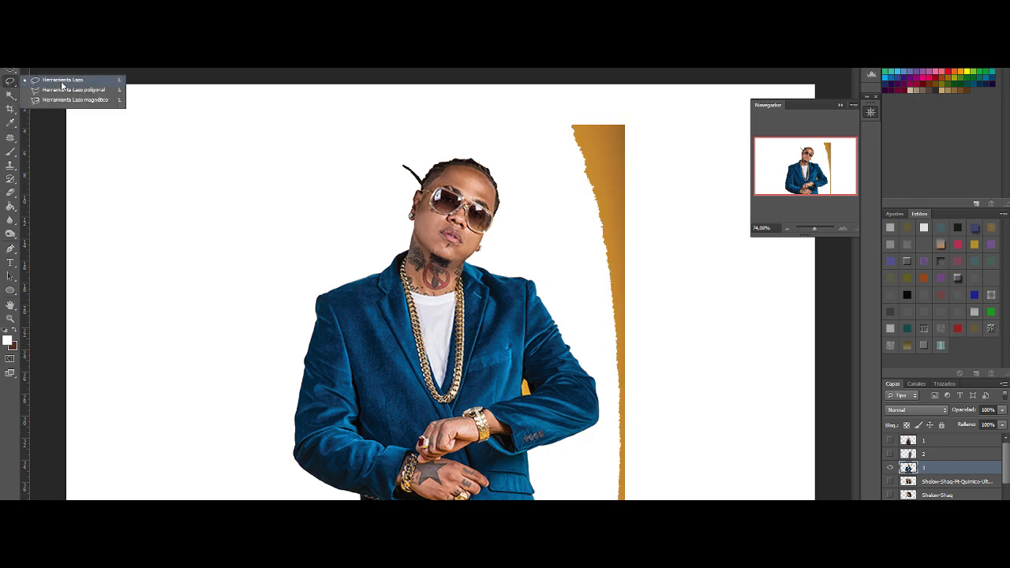
{"action": "left_click", "coordinate": [63, 90]}
{"action": "left_click", "coordinate": [599, 499]}
{"action": "key", "text": "Return"}
{"action": "key", "text": "Delete"}
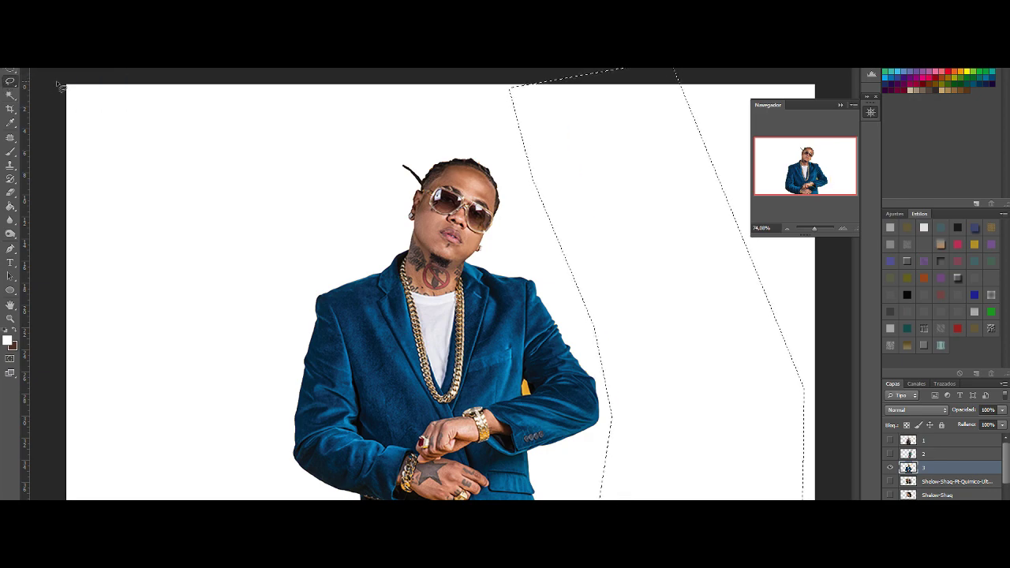
Step: Erase the yellow patch left in the gap between the blue jacket and the bent arm
{"action": "left_click_drag", "start_coordinate": [816, 234], "coordinate": [823, 230]}
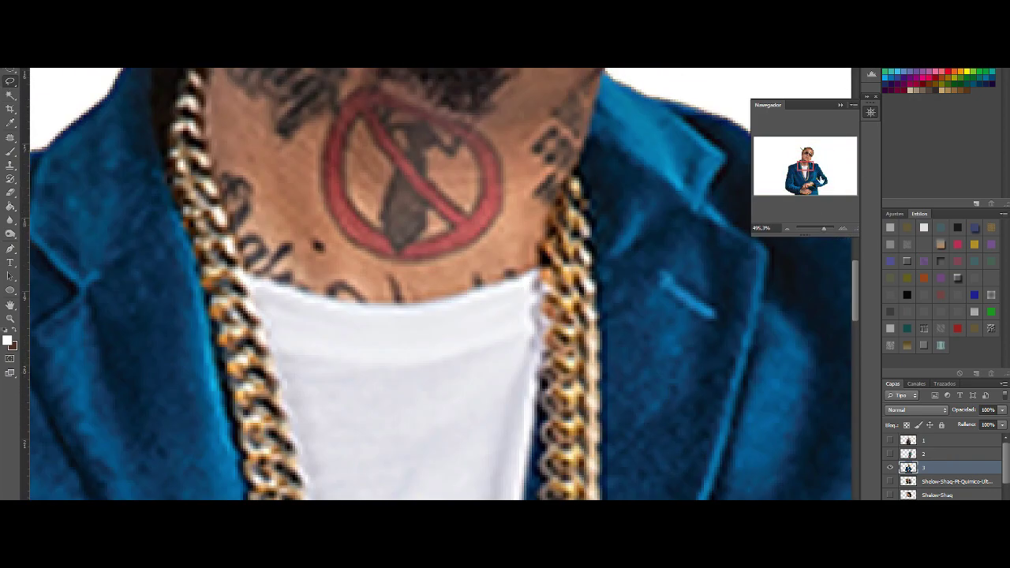
{"action": "left_click", "coordinate": [816, 183]}
{"action": "mouse_move", "coordinate": [505, 126]}
{"action": "left_mouse_down"}
{"action": "mouse_move", "coordinate": [544, 173]}
{"action": "mouse_move", "coordinate": [507, 190]}
{"action": "mouse_move", "coordinate": [519, 142]}
{"action": "left_mouse_up"}
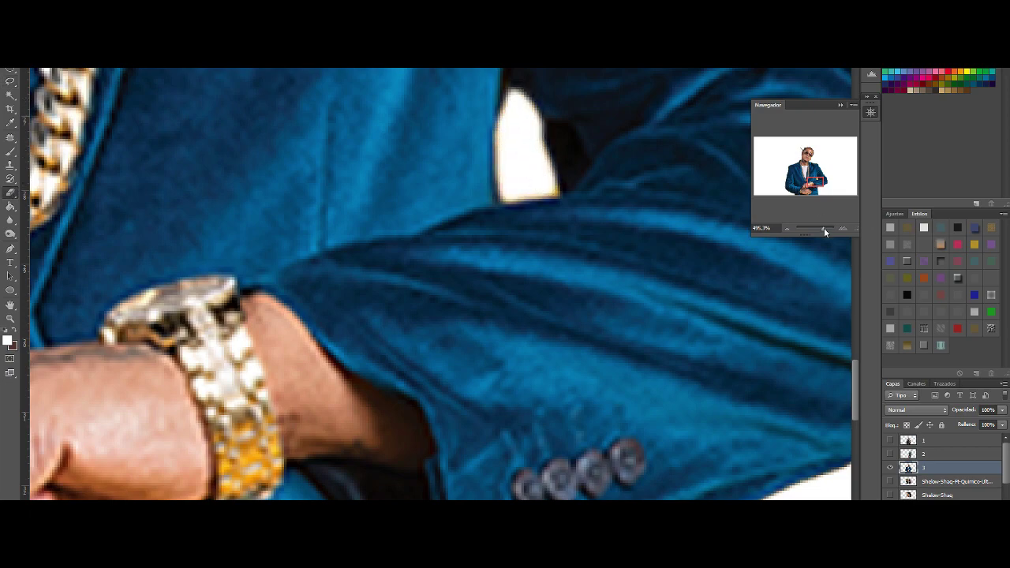
Step: Show layers 1 and 2 again and tilt the blue-suit figure counterclockwise behind the leopard-coat figure
{"action": "left_click_drag", "start_coordinate": [824, 230], "coordinate": [815, 229]}
{"action": "left_click", "coordinate": [890, 441]}
{"action": "left_click", "coordinate": [890, 454]}
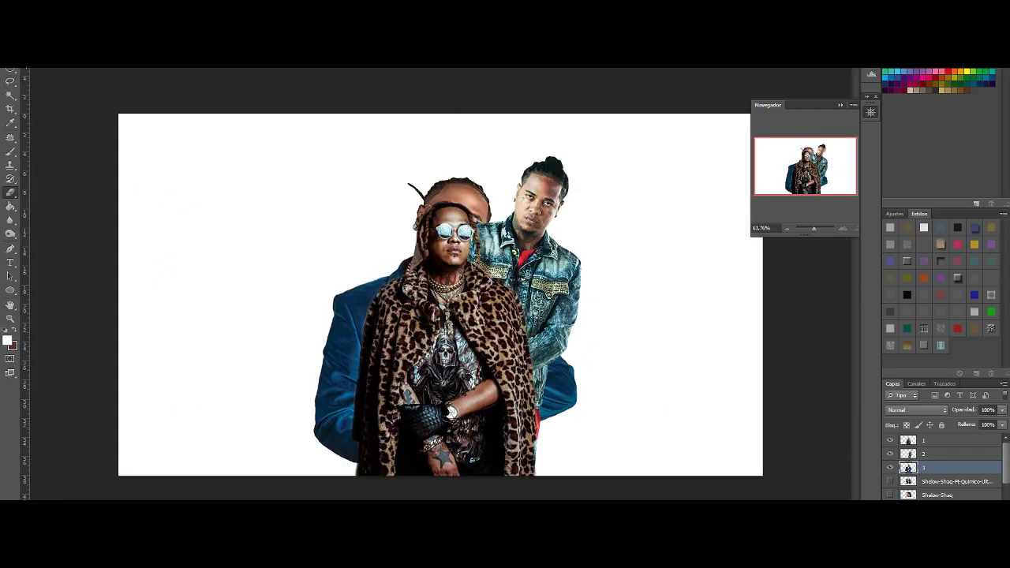
{"action": "key", "text": "ctrl+t"}
{"action": "left_click_drag", "start_coordinate": [583, 165], "coordinate": [553, 138]}
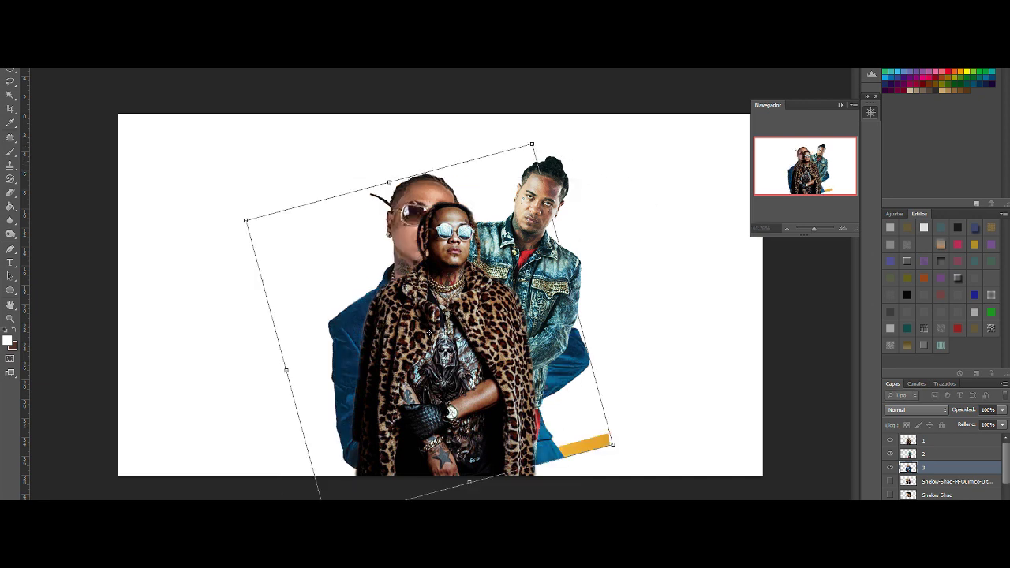
{"action": "key", "text": "Return"}
Step: Erase the leftover yellow strip beside the lower edge of the blue suit
{"action": "right_click", "coordinate": [658, 415]}
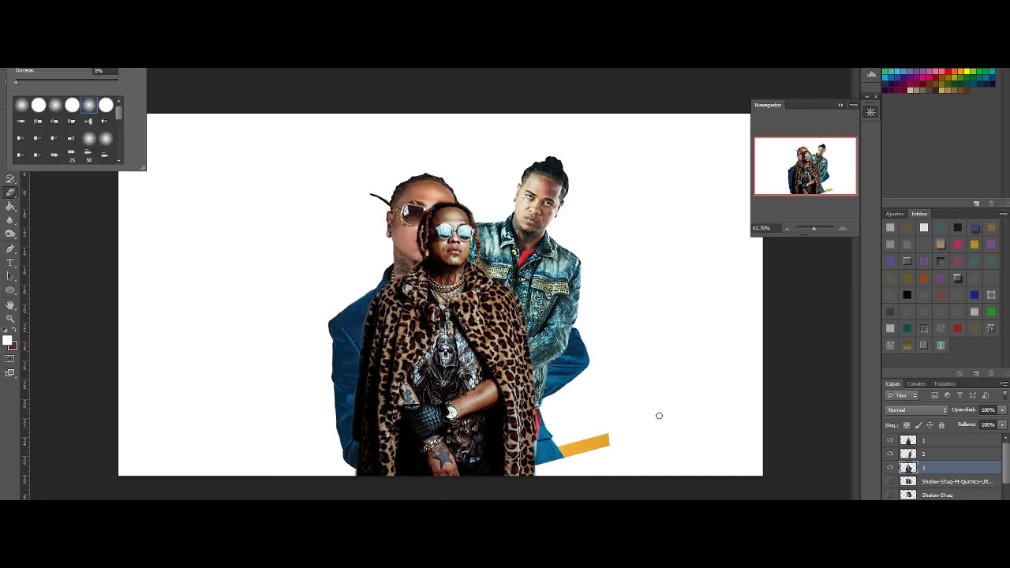
{"action": "key", "text": "Escape"}
Step: Move the blue-suit figure out to the left so it stands just behind the leopard-coat figure's shoulder
{"action": "key", "text": "ctrl+t"}
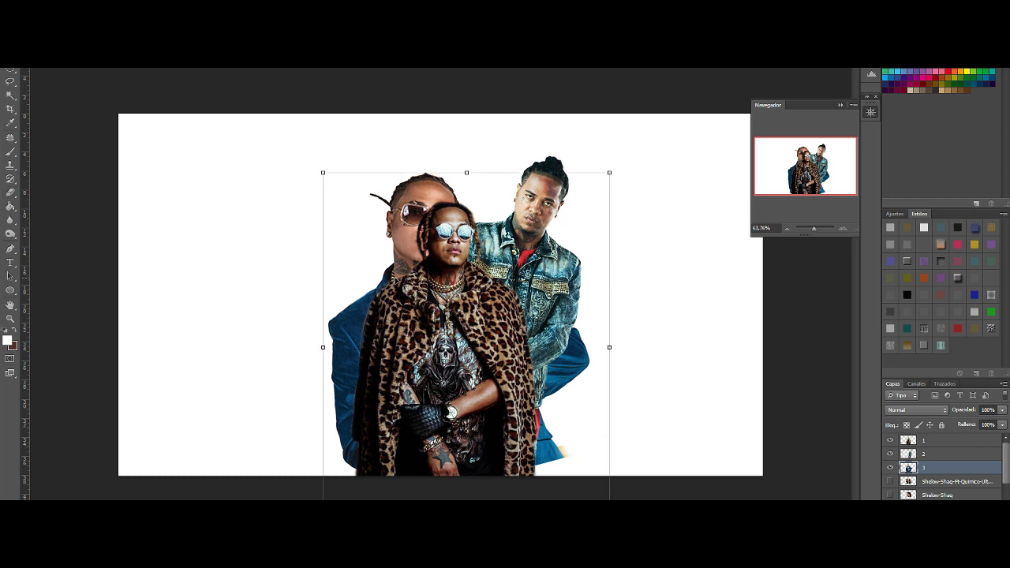
{"action": "left_click_drag", "start_coordinate": [402, 303], "coordinate": [344, 309]}
{"action": "left_click", "coordinate": [101, 70]}
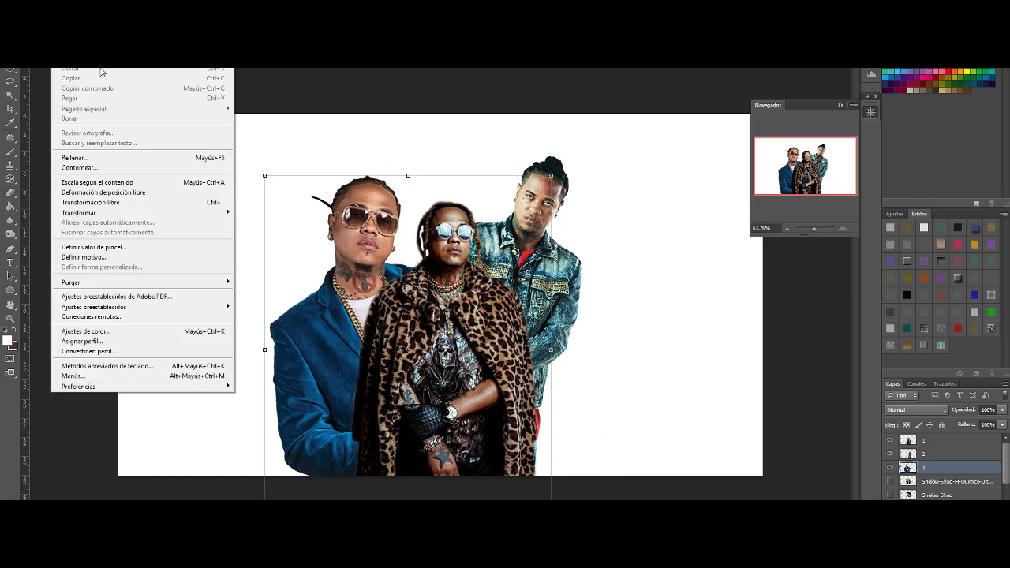
{"action": "mouse_move", "coordinate": [135, 208]}
{"action": "left_click", "coordinate": [278, 323]}
{"action": "key", "text": "ctrl+z"}
{"action": "key", "text": "ctrl+z"}
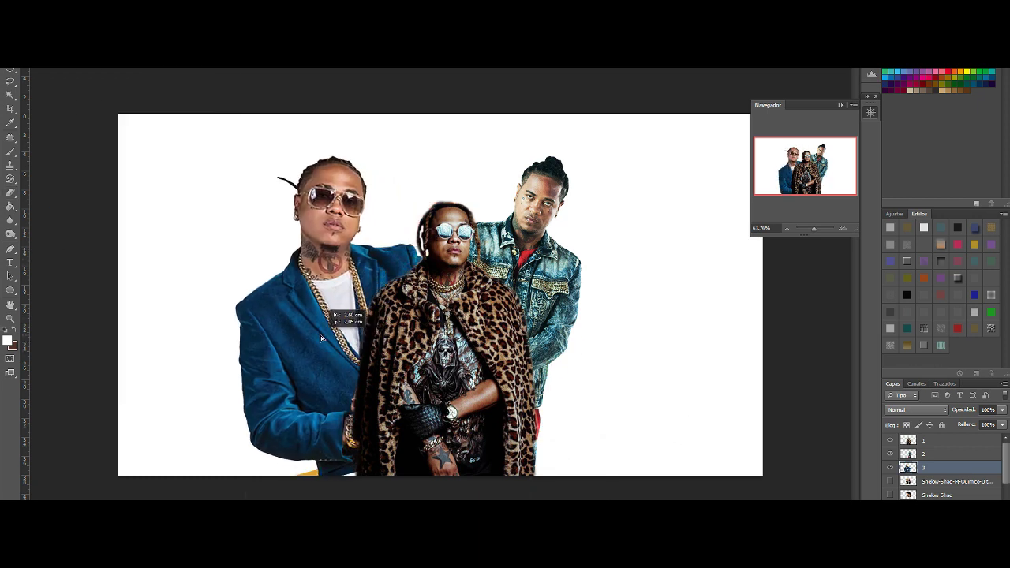
{"action": "left_click_drag", "start_coordinate": [320, 335], "coordinate": [344, 344]}
{"action": "key", "text": "Return"}
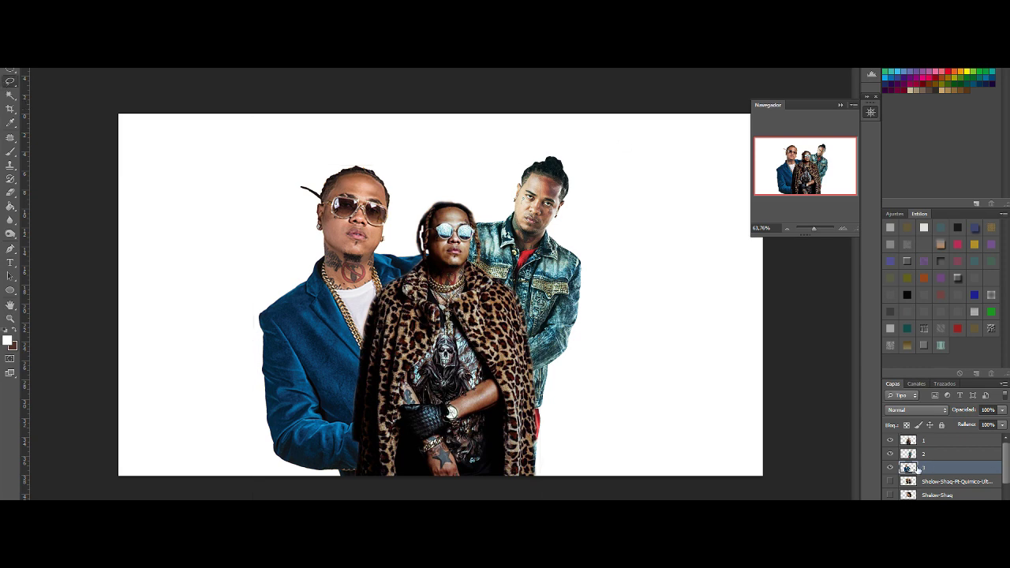
Step: Show the photo of the two armed men with layers 1 to 3 and place it in the canvas's lower-right corner
{"action": "left_click", "coordinate": [889, 481], "text": "alt"}
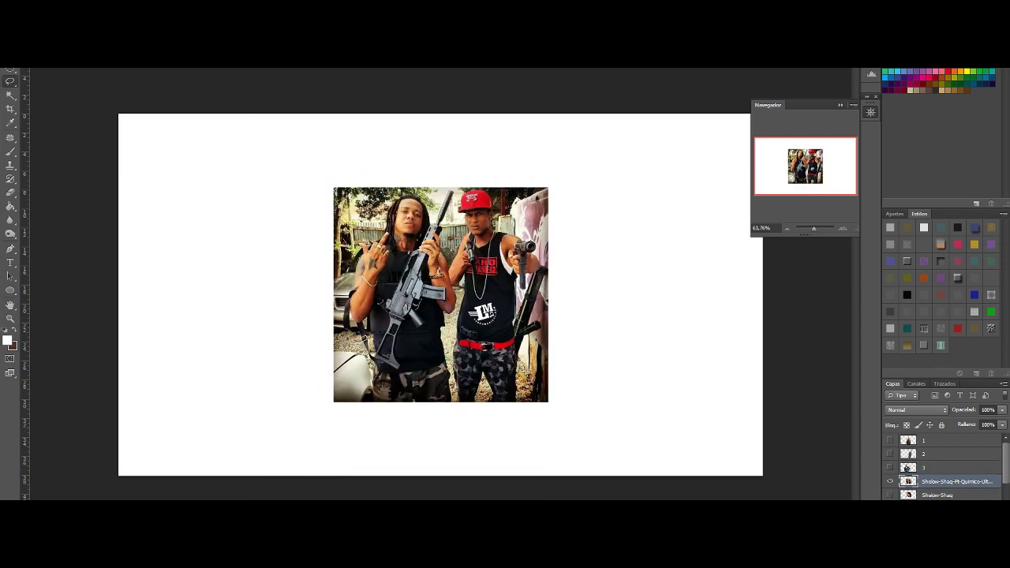
{"action": "left_click_drag", "start_coordinate": [539, 260], "coordinate": [689, 341]}
{"action": "left_click", "coordinate": [890, 467]}
{"action": "left_click_drag", "start_coordinate": [890, 440], "coordinate": [890, 456]}
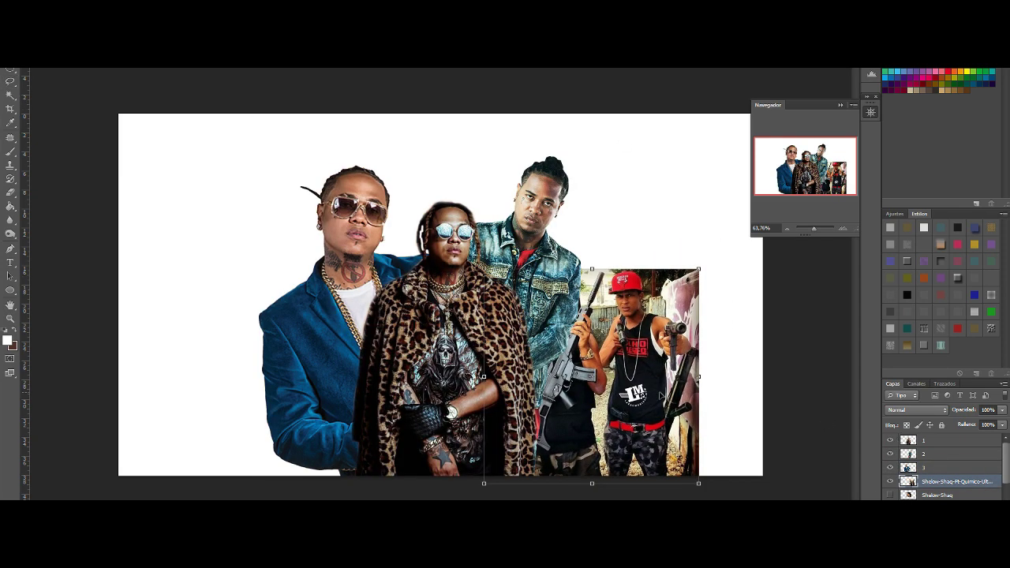
{"action": "left_click_drag", "start_coordinate": [660, 394], "coordinate": [748, 471]}
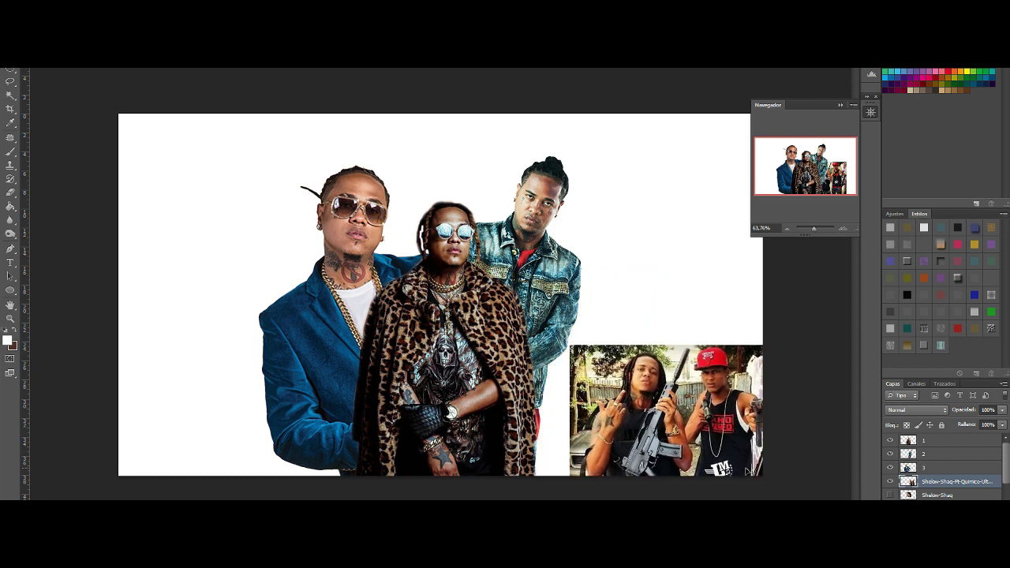
Step: Select layers 1 to 3 together and shift the three cut-out figures to the right
{"action": "left_click", "coordinate": [939, 467]}
{"action": "left_click", "coordinate": [943, 440], "text": "shift"}
{"action": "left_click_drag", "start_coordinate": [503, 306], "coordinate": [552, 309]}
Step: Move the Shelow-Shaq profile photo to the canvas's lower-left area while layers 1 to 3 are hidden, and hide the photo
{"action": "left_click", "coordinate": [939, 454]}
{"action": "left_click_drag", "start_coordinate": [890, 441], "coordinate": [890, 468]}
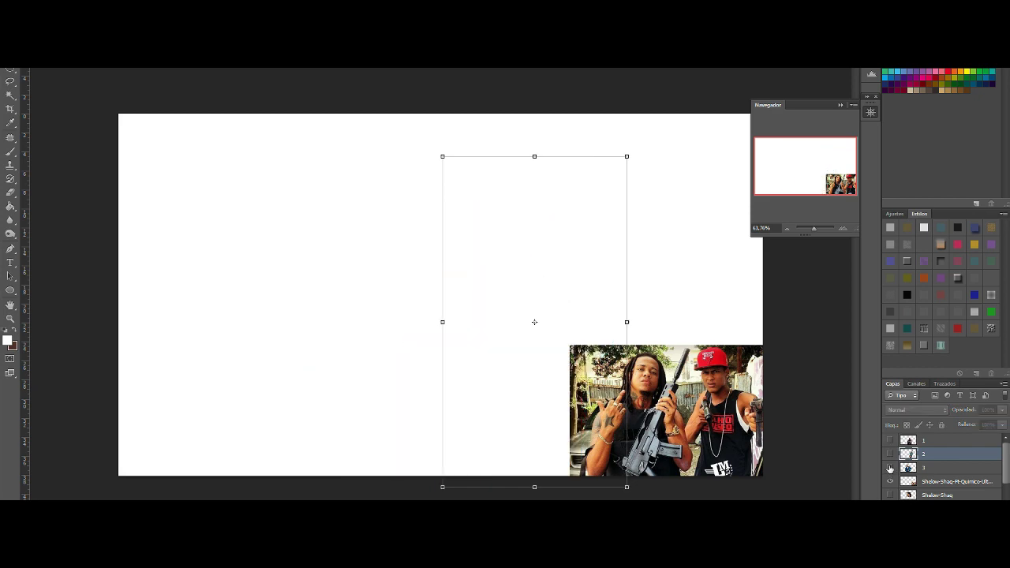
{"action": "left_click", "coordinate": [890, 469]}
{"action": "left_click", "coordinate": [939, 495]}
{"action": "left_click_drag", "start_coordinate": [441, 294], "coordinate": [238, 403]}
{"action": "left_click", "coordinate": [890, 440]}
{"action": "left_click", "coordinate": [890, 453]}
{"action": "left_click", "coordinate": [890, 494]}
Step: Place the Shelow concert photo at the canvas's right edge, directly above the photo of the two armed men
{"action": "left_click", "coordinate": [947, 481]}
{"action": "left_click_drag", "start_coordinate": [453, 251], "coordinate": [698, 250]}
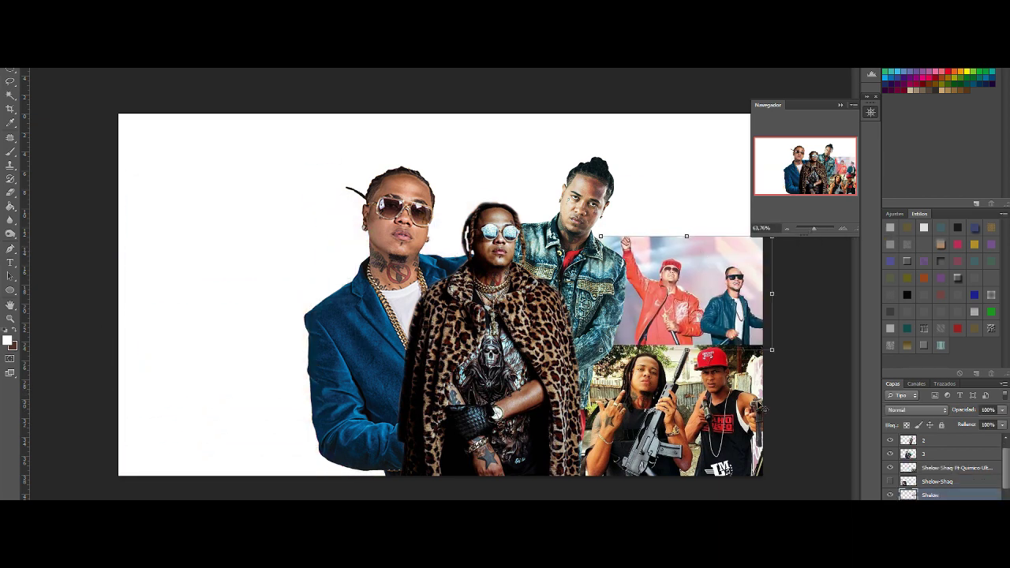
Step: Move the radio-studio photo to the lower left behind the blue-suit figure and delete a rectangular band above it
{"action": "left_click_drag", "start_coordinate": [461, 254], "coordinate": [306, 209]}
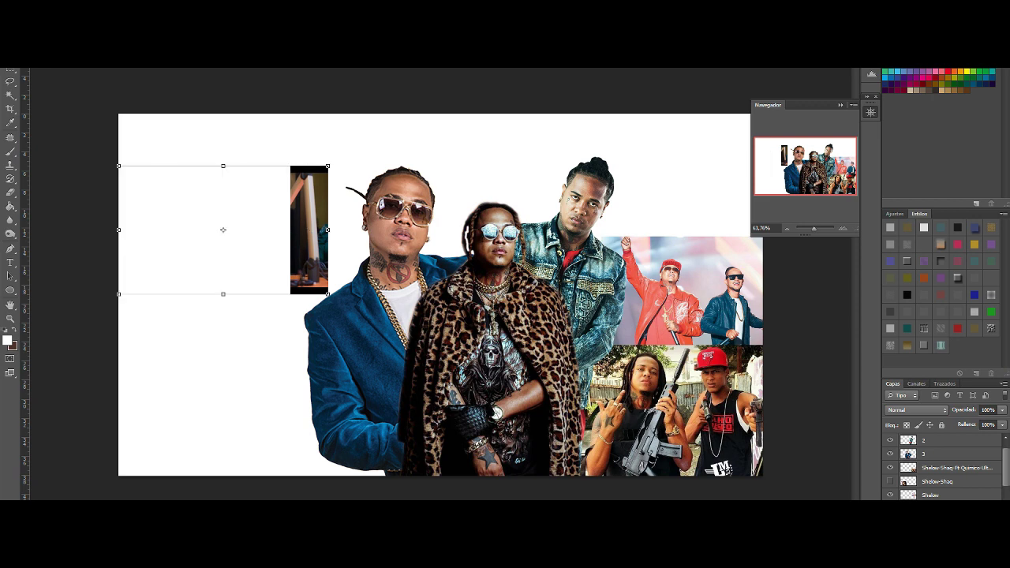
{"action": "left_click_drag", "start_coordinate": [255, 265], "coordinate": [325, 456]}
{"action": "left_click_drag", "start_coordinate": [447, 360], "coordinate": [473, 377]}
{"action": "key", "text": "Delete"}
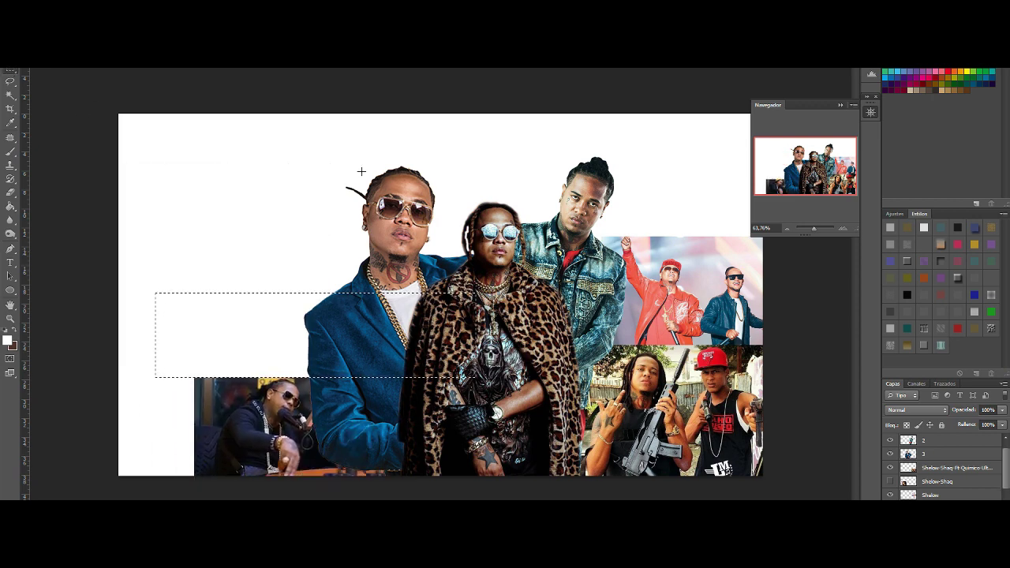
Step: Show the Shelow-Shaq profile photo and move it into the canvas's upper-right corner
{"action": "left_click", "coordinate": [890, 481]}
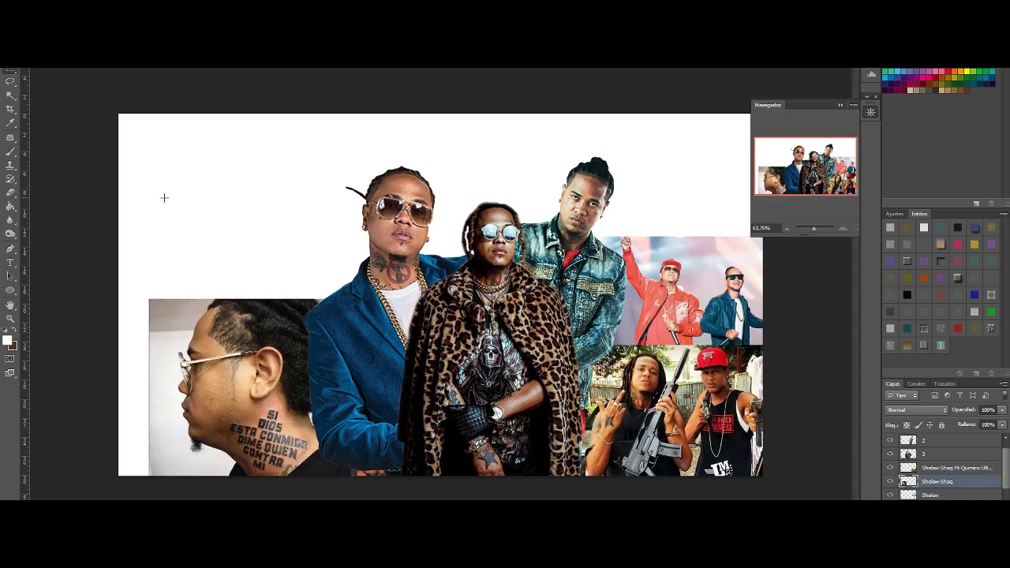
{"action": "left_click_drag", "start_coordinate": [267, 320], "coordinate": [688, 97]}
{"action": "left_click", "coordinate": [839, 104]}
{"action": "left_click", "coordinate": [870, 111]}
{"action": "left_click_drag", "start_coordinate": [813, 228], "coordinate": [817, 228]}
{"action": "left_click_drag", "start_coordinate": [654, 187], "coordinate": [435, 187]}
Step: Clear the selection and stack the Shelow concert layer above the Shelow-Shaq profile layer
{"action": "left_click", "coordinate": [900, 494]}
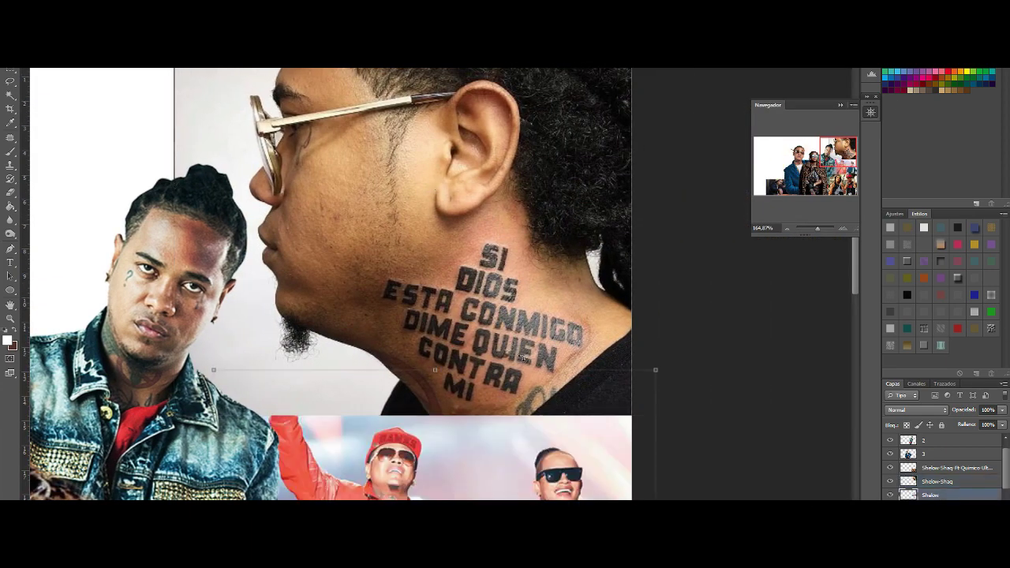
{"action": "left_click", "coordinate": [890, 482]}
{"action": "left_click_drag", "start_coordinate": [169, 309], "coordinate": [667, 426]}
{"action": "left_click", "coordinate": [890, 482]}
{"action": "key", "text": "ctrl+d"}
{"action": "left_click_drag", "start_coordinate": [931, 495], "coordinate": [931, 476]}
Step: Try to erase the concert photo's background beside the raised fist with the Eraser
{"action": "left_click_drag", "start_coordinate": [816, 228], "coordinate": [820, 228]}
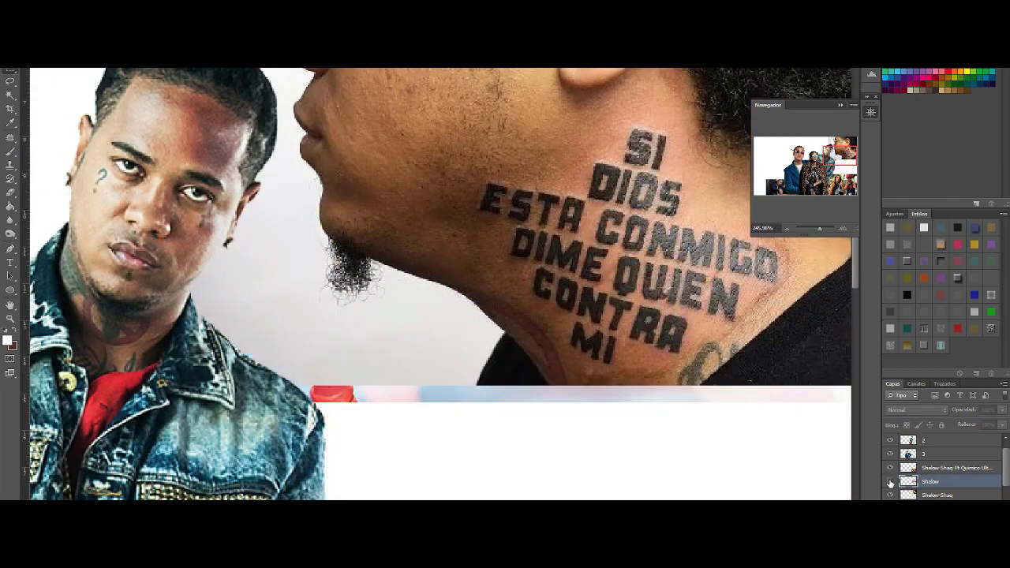
{"action": "key", "text": "e"}
{"action": "left_click", "coordinate": [31, 55]}
{"action": "key", "text": "Return"}
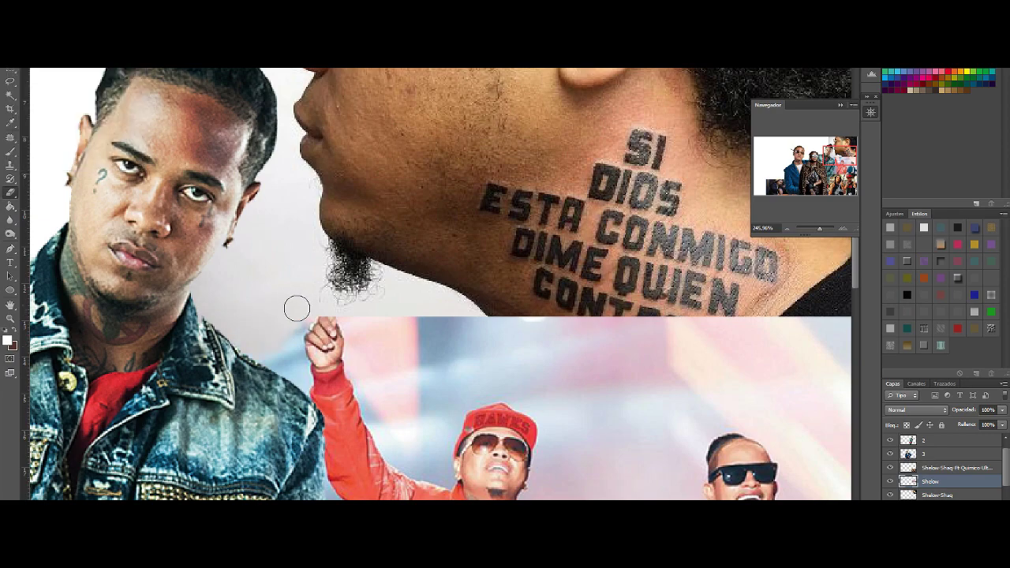
{"action": "scroll", "coordinate": [738, 294], "scroll_direction": "up", "scroll_amount": 2}
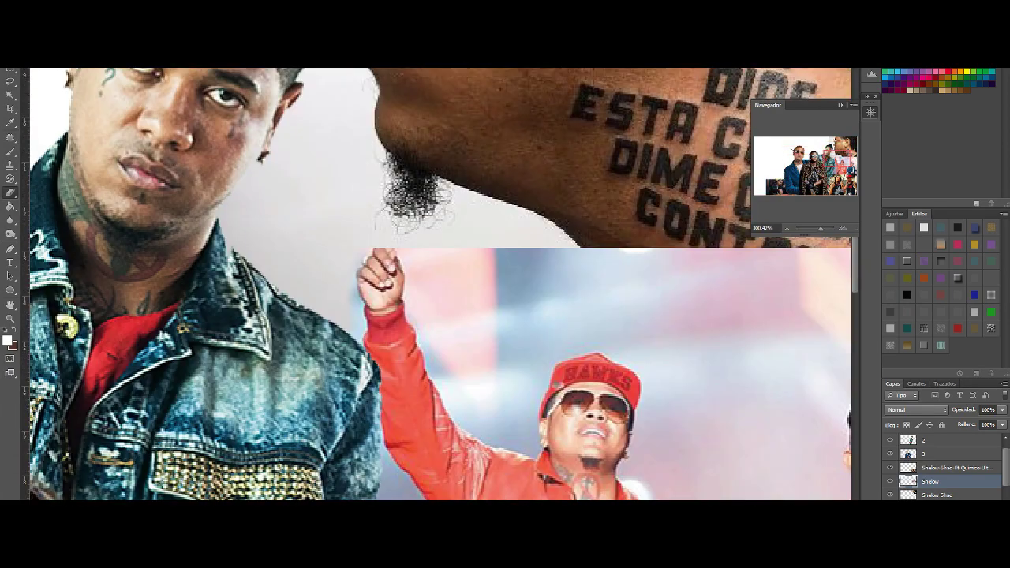
{"action": "key", "text": "Return"}
{"action": "key", "text": "Return"}
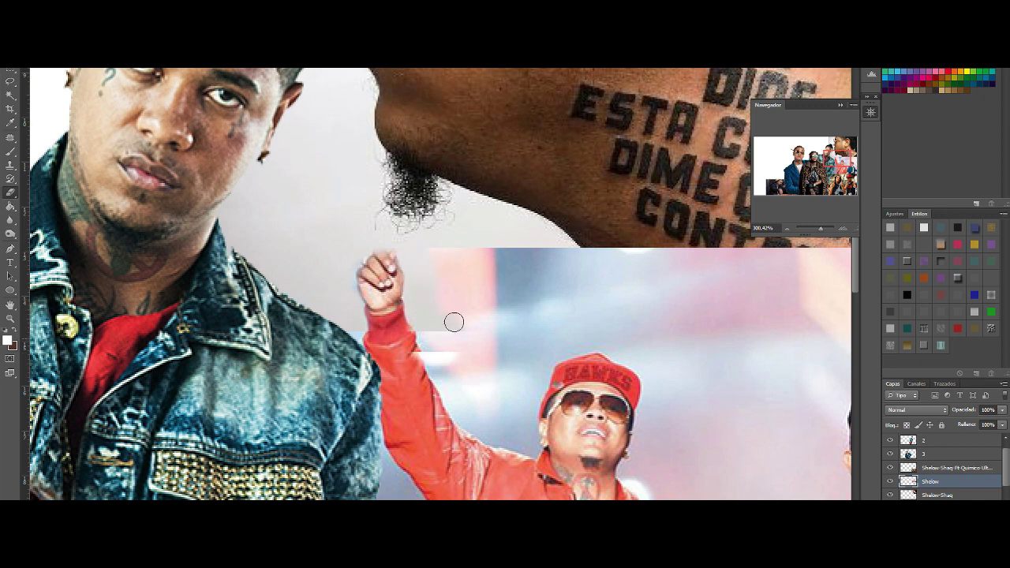
{"action": "mouse_move", "coordinate": [454, 322]}
{"action": "left_mouse_down"}
{"action": "mouse_move", "coordinate": [513, 284]}
{"action": "mouse_move", "coordinate": [441, 348]}
{"action": "mouse_move", "coordinate": [418, 292]}
{"action": "left_mouse_up"}
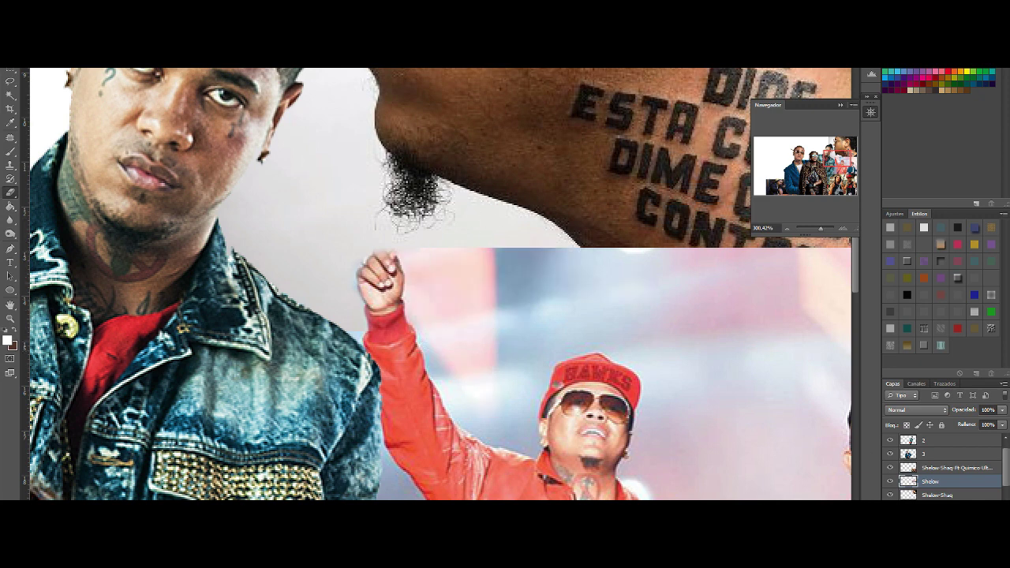
Step: Lower the concert layer's opacity to 43%, delete the rectangular background area beside the raised fist and restore full opacity
{"action": "mouse_move", "coordinate": [991, 426]}
{"action": "left_mouse_down"}
{"action": "mouse_move", "coordinate": [952, 424]}
{"action": "mouse_move", "coordinate": [971, 422]}
{"action": "left_mouse_up"}
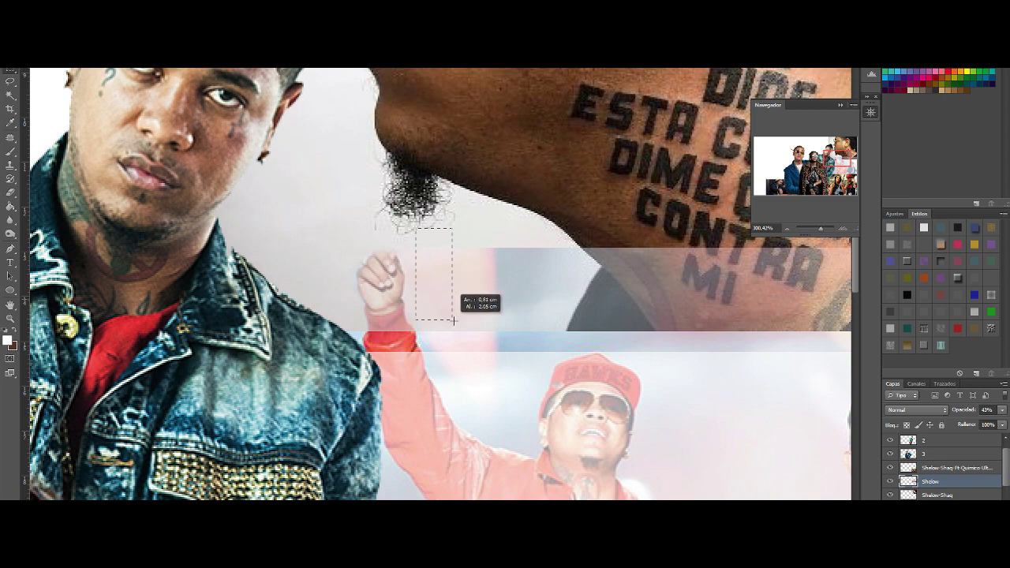
{"action": "left_click_drag", "start_coordinate": [453, 320], "coordinate": [453, 321]}
{"action": "left_click", "coordinate": [470, 205]}
{"action": "left_click_drag", "start_coordinate": [658, 351], "coordinate": [1009, 424]}
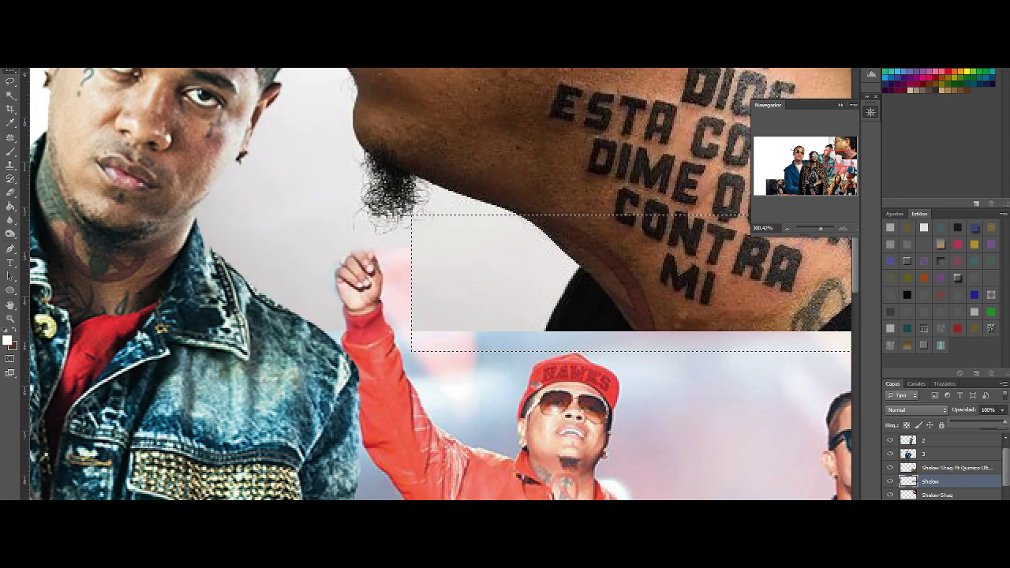
{"action": "left_click", "coordinate": [811, 374]}
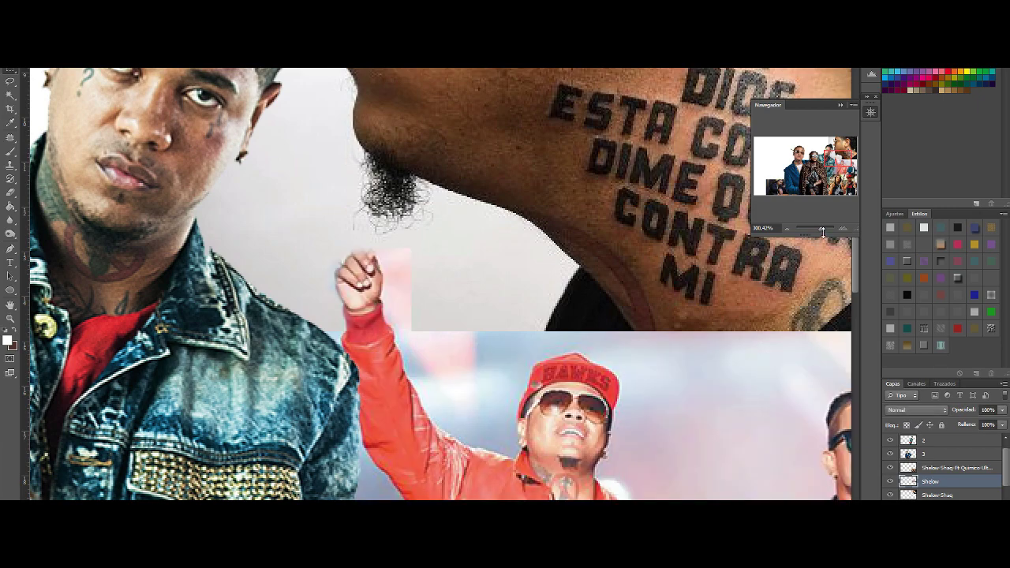
Step: Erase the remaining concert background around the raised fist so the profile photo shows behind it
{"action": "key", "text": "ctrl+plus"}
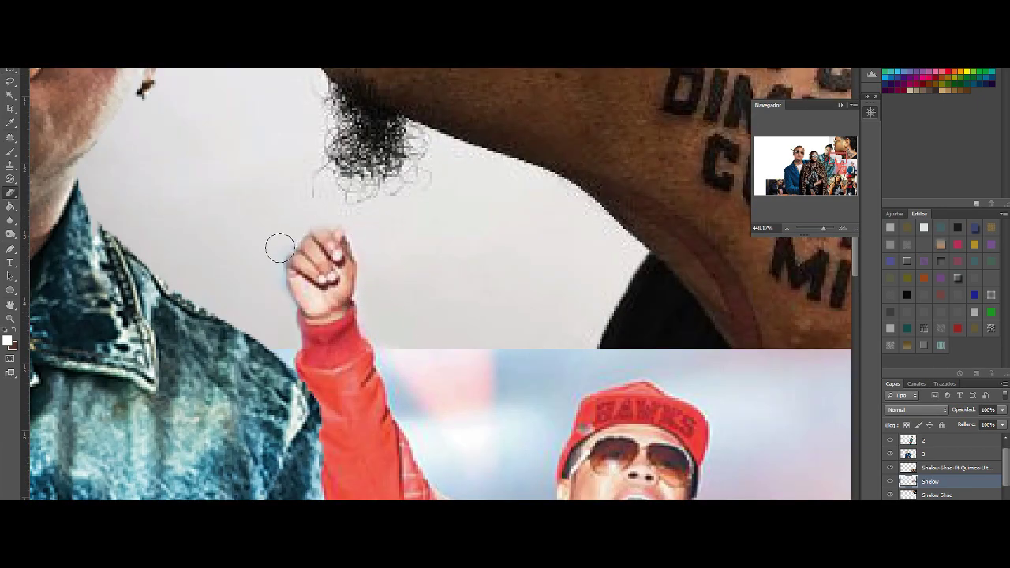
{"action": "left_click_drag", "start_coordinate": [823, 228], "coordinate": [811, 229]}
{"action": "scroll", "coordinate": [923, 481], "scroll_direction": "down", "scroll_amount": 3}
{"action": "scroll", "coordinate": [923, 465], "scroll_direction": "up", "scroll_amount": 3}
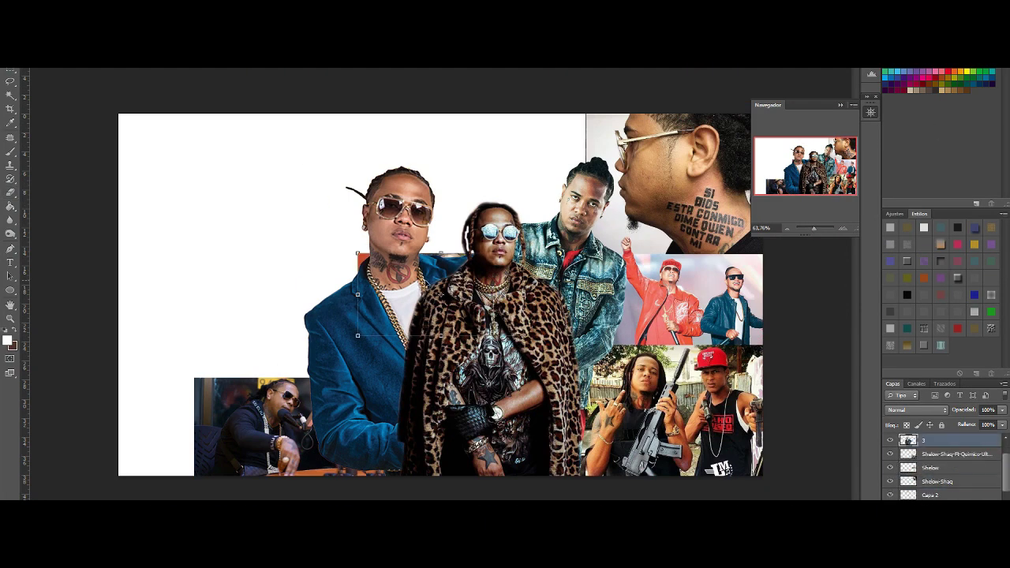
Step: Bring the second radio-studio photo to the canvas's left edge and shift the first one into the lower-left corner
{"action": "left_click_drag", "start_coordinate": [890, 481], "coordinate": [884, 447]}
{"action": "key", "text": "ctrl+alt+z"}
{"action": "key", "text": "ctrl+alt+z"}
{"action": "key", "text": "ctrl+alt+z"}
{"action": "key", "text": "ctrl+alt+z"}
{"action": "key", "text": "ctrl+alt+z"}
{"action": "key", "text": "ctrl+alt+z"}
{"action": "key", "text": "ctrl+alt+z"}
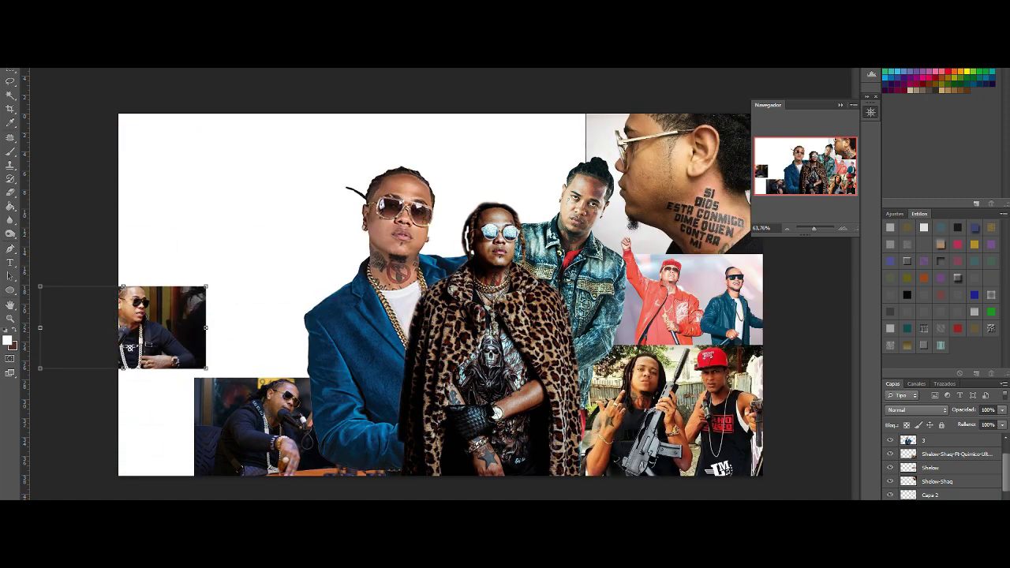
{"action": "left_click", "coordinate": [323, 437]}
{"action": "left_click_drag", "start_coordinate": [232, 428], "coordinate": [129, 428]}
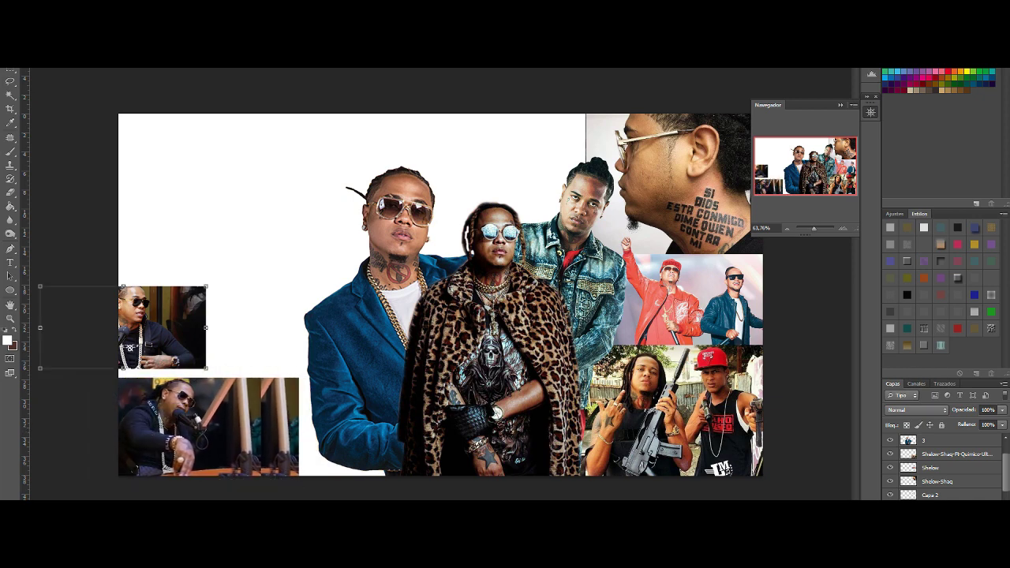
Step: Flip the second radio-studio photo horizontally and place it beside the first one along the canvas's lower edge
{"action": "left_click_drag", "start_coordinate": [187, 296], "coordinate": [258, 296]}
{"action": "left_click", "coordinate": [32, 63]}
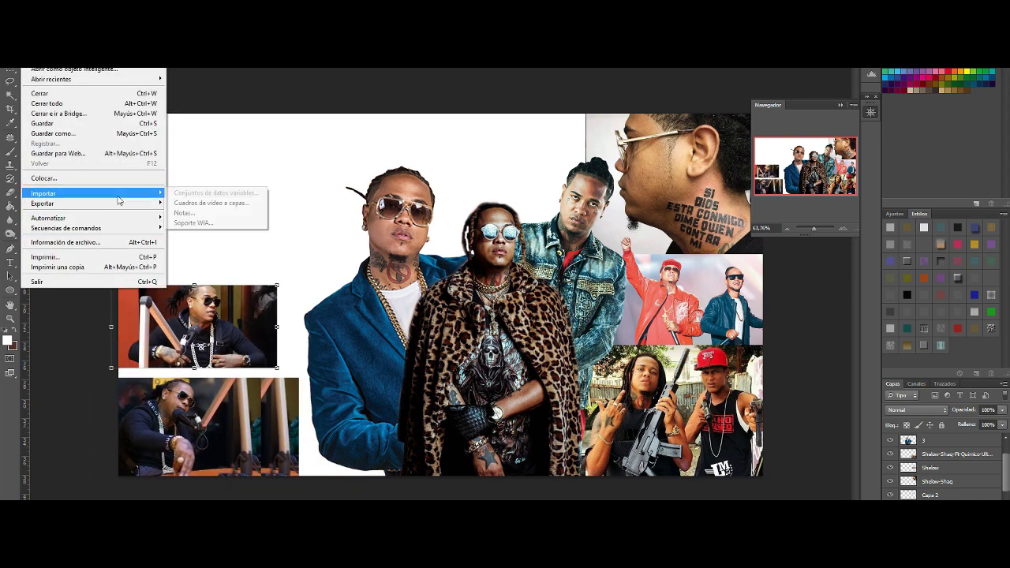
{"action": "mouse_move", "coordinate": [131, 218]}
{"action": "left_click", "coordinate": [296, 327]}
{"action": "left_click_drag", "start_coordinate": [244, 323], "coordinate": [366, 455]}
Step: Apply the transformation and erase the second radio-studio photo's left edge so it blends into the first photo
{"action": "left_click_drag", "start_coordinate": [813, 230], "coordinate": [819, 228]}
{"action": "key", "text": "e"}
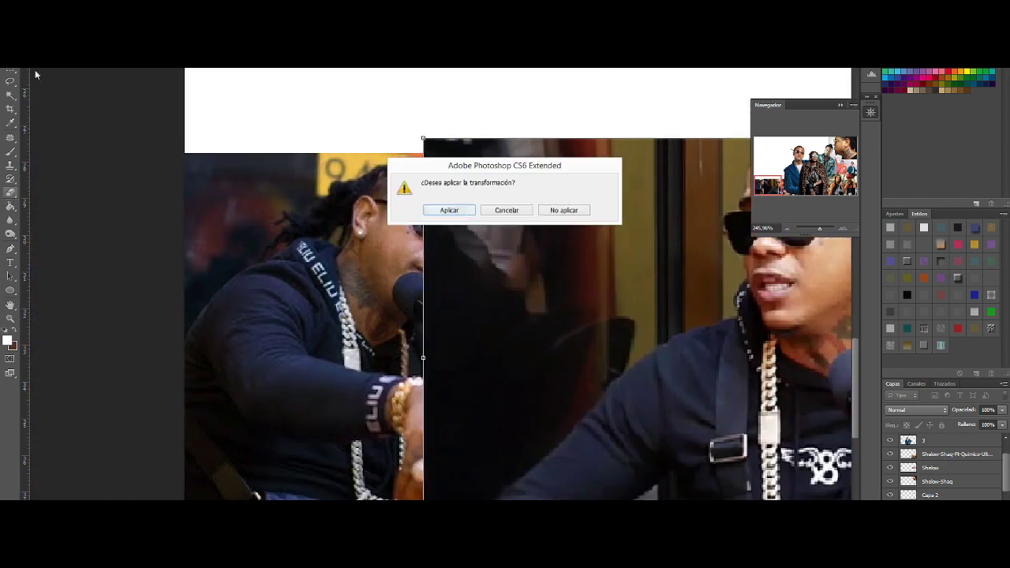
{"action": "key", "text": "Return"}
{"action": "right_click", "coordinate": [36, 74]}
{"action": "mouse_move", "coordinate": [442, 98]}
{"action": "left_mouse_down"}
{"action": "mouse_move", "coordinate": [463, 123]}
{"action": "mouse_move", "coordinate": [442, 489]}
{"action": "left_mouse_up"}
{"action": "scroll", "coordinate": [517, 284], "scroll_direction": "down", "scroll_amount": 3}
{"action": "right_click", "coordinate": [37, 74]}
{"action": "mouse_move", "coordinate": [426, 394]}
{"action": "left_mouse_down"}
{"action": "mouse_move", "coordinate": [456, 284]}
{"action": "mouse_move", "coordinate": [466, 399]}
{"action": "mouse_move", "coordinate": [456, 317]}
{"action": "left_mouse_up"}
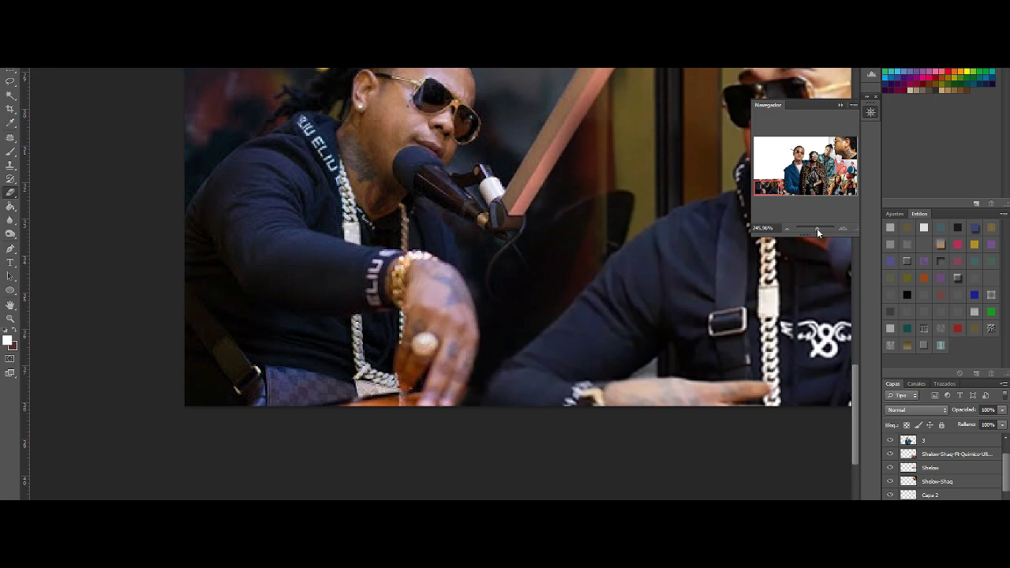
{"action": "left_click_drag", "start_coordinate": [817, 228], "coordinate": [814, 226]}
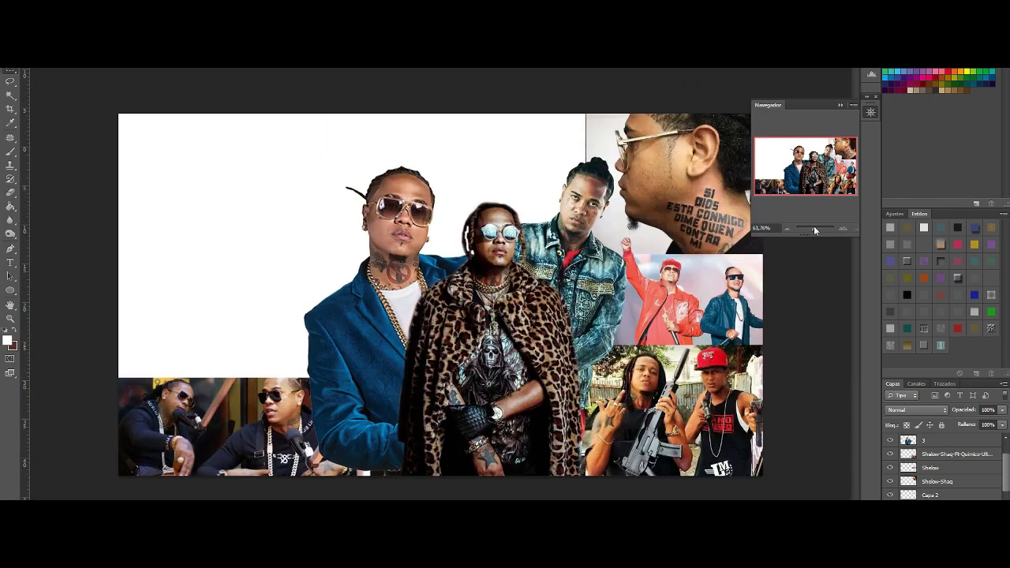
Step: Show only the images layer and move the figure in the dark cap toward the canvas's upper left
{"action": "left_click", "coordinate": [938, 481]}
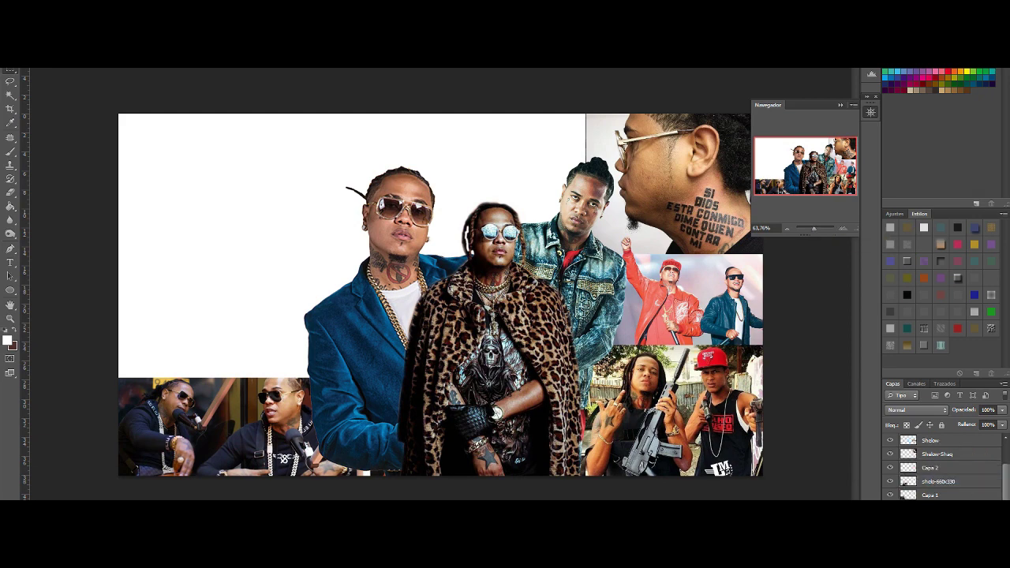
{"action": "left_click", "coordinate": [890, 495], "text": "alt"}
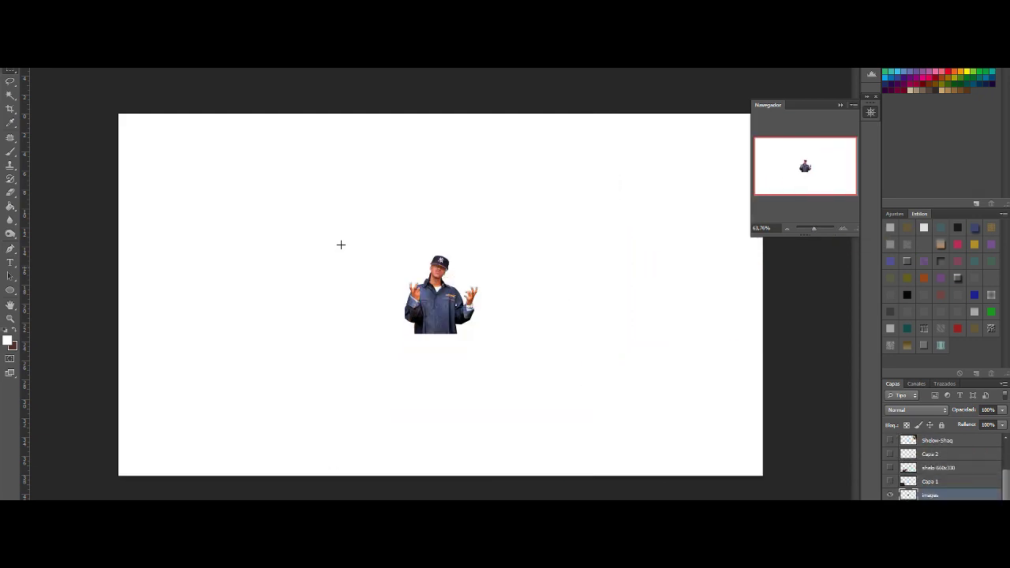
{"action": "left_click_drag", "start_coordinate": [428, 296], "coordinate": [382, 302]}
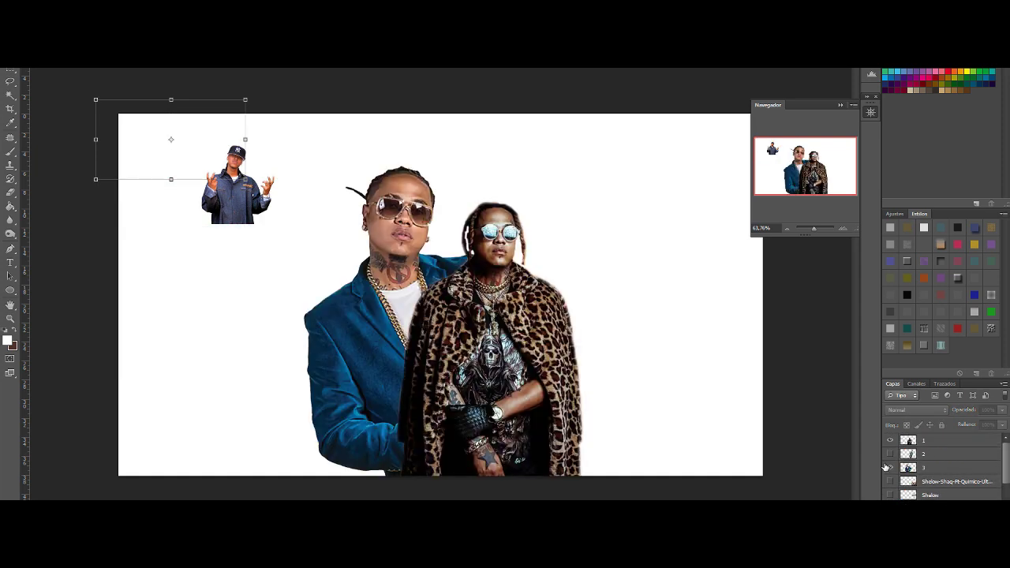
Step: Show all placed layers, then move the dark-cap figure above the radio-studio photos, enlarge it and apply the transformation
{"action": "scroll", "coordinate": [992, 474], "scroll_direction": "down", "scroll_amount": 2}
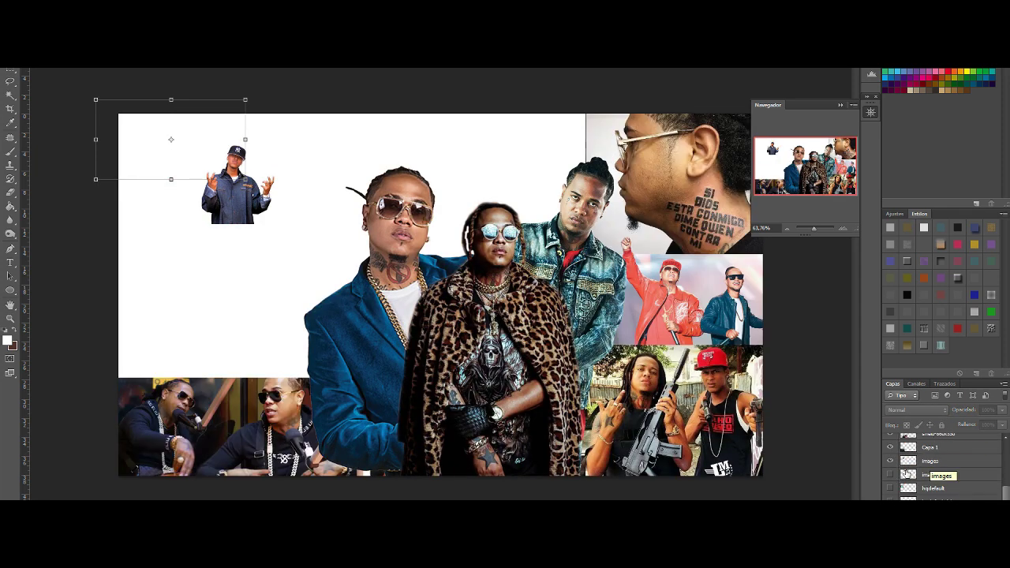
{"action": "left_click", "coordinate": [931, 460]}
{"action": "left_click_drag", "start_coordinate": [237, 189], "coordinate": [155, 335]}
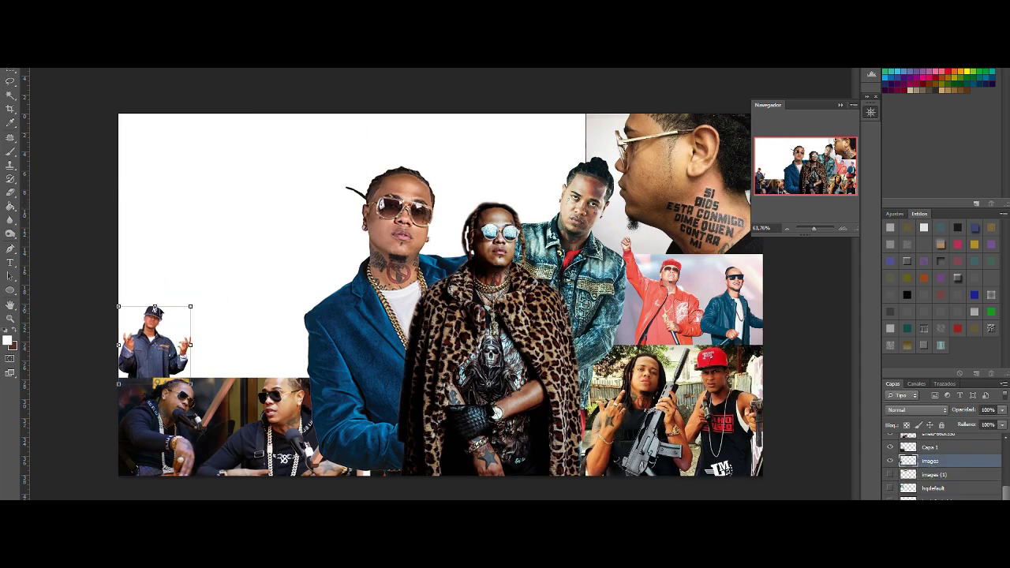
{"action": "left_click_drag", "start_coordinate": [192, 302], "coordinate": [280, 206]}
{"action": "left_click_drag", "start_coordinate": [189, 339], "coordinate": [180, 344]}
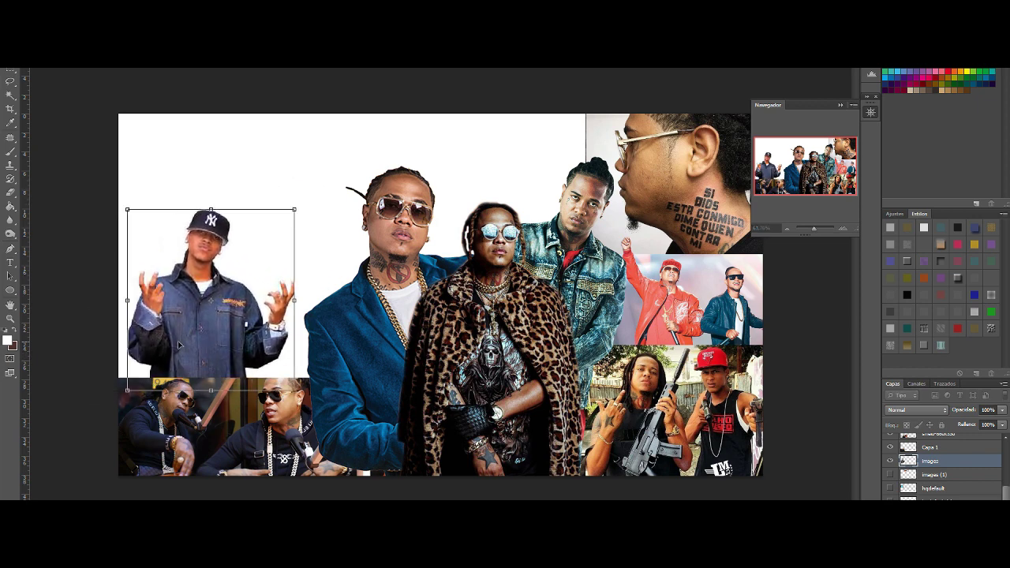
{"action": "left_click", "coordinate": [11, 81]}
{"action": "left_click", "coordinate": [462, 213]}
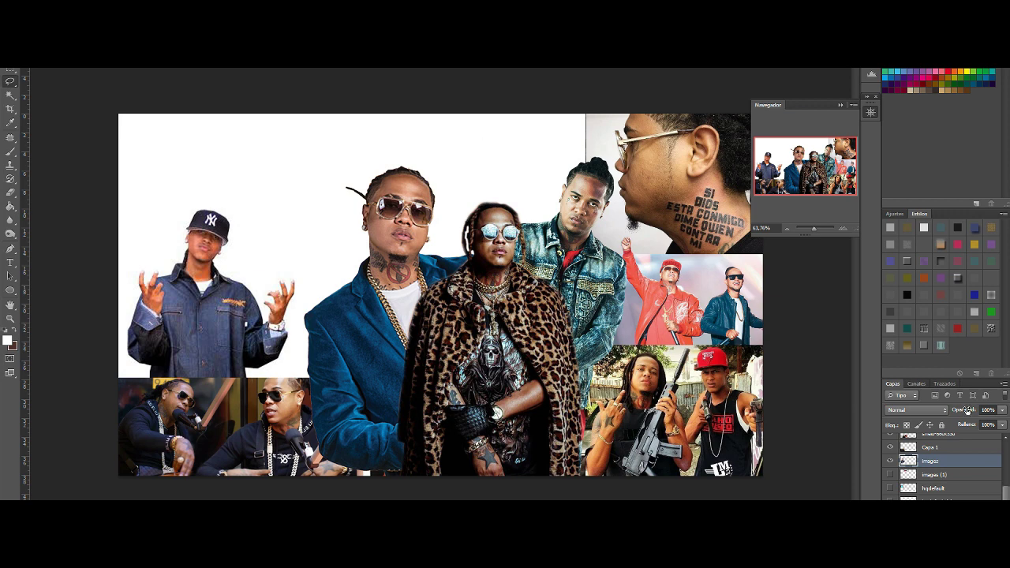
Step: Show the images (1) red-glasses photo, place it at the canvas's top centre and raise its layer above Shelow-Shaq
{"action": "left_click", "coordinate": [890, 474]}
{"action": "left_click", "coordinate": [932, 474]}
{"action": "left_click_drag", "start_coordinate": [365, 148], "coordinate": [557, 253]}
{"action": "left_click_drag", "start_coordinate": [525, 199], "coordinate": [591, 180]}
{"action": "left_click", "coordinate": [10, 82]}
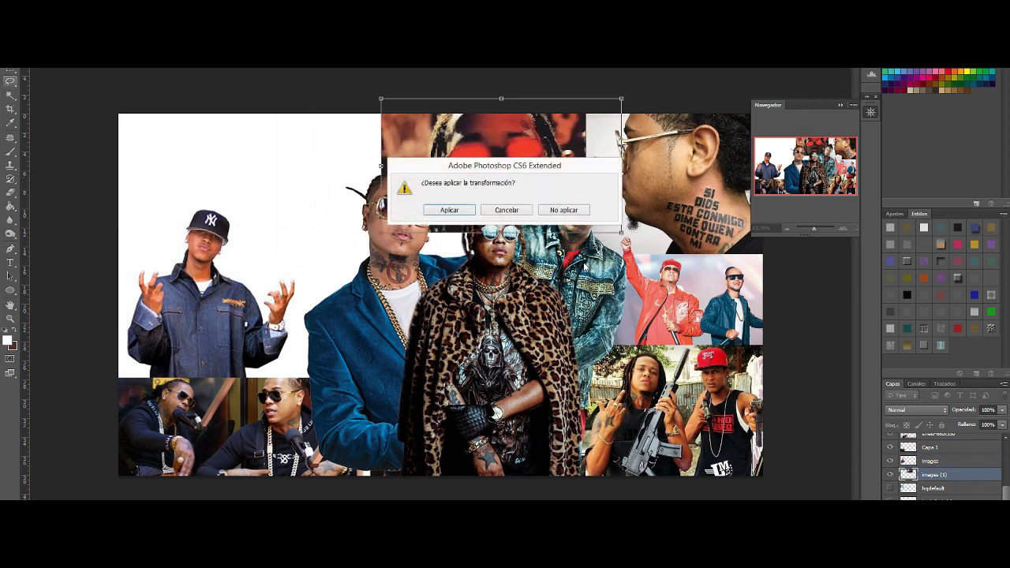
{"action": "left_click", "coordinate": [444, 209]}
{"action": "scroll", "coordinate": [935, 448], "scroll_direction": "up", "scroll_amount": 2}
{"action": "left_click_drag", "start_coordinate": [935, 447], "coordinate": [935, 447]}
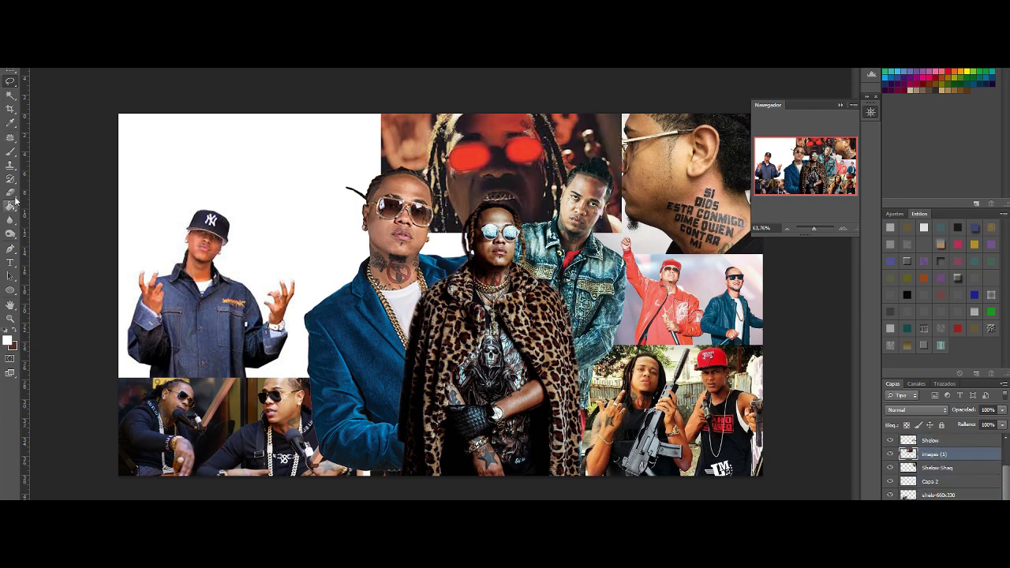
Step: Try to enlarge the red-glasses photo across the canvas's top centre
{"action": "left_click", "coordinate": [10, 191]}
{"action": "left_click", "coordinate": [51, 69]}
{"action": "left_click", "coordinate": [580, 101]}
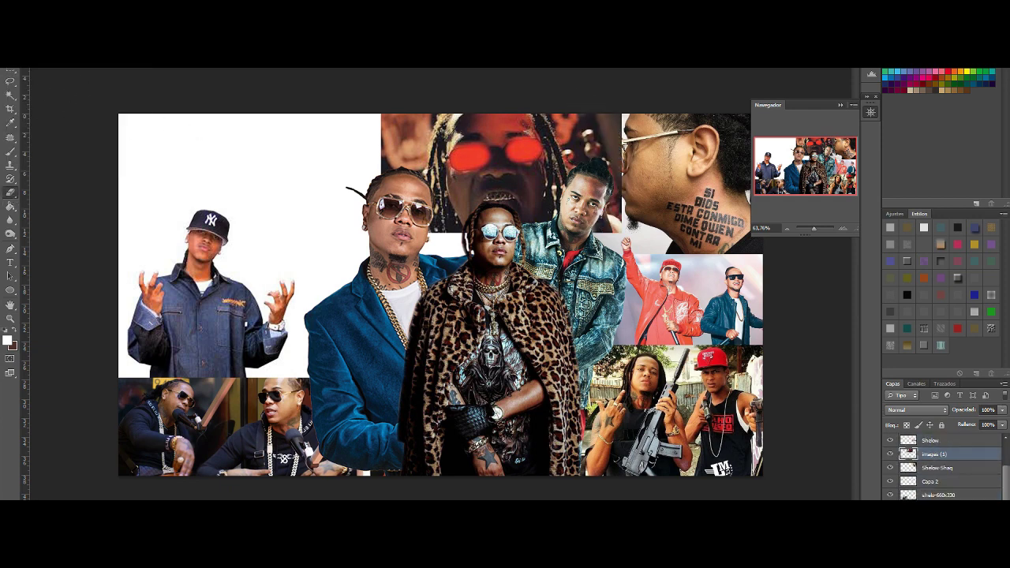
{"action": "key", "text": "ctrl+t"}
{"action": "left_click_drag", "start_coordinate": [379, 96], "coordinate": [362, 112]}
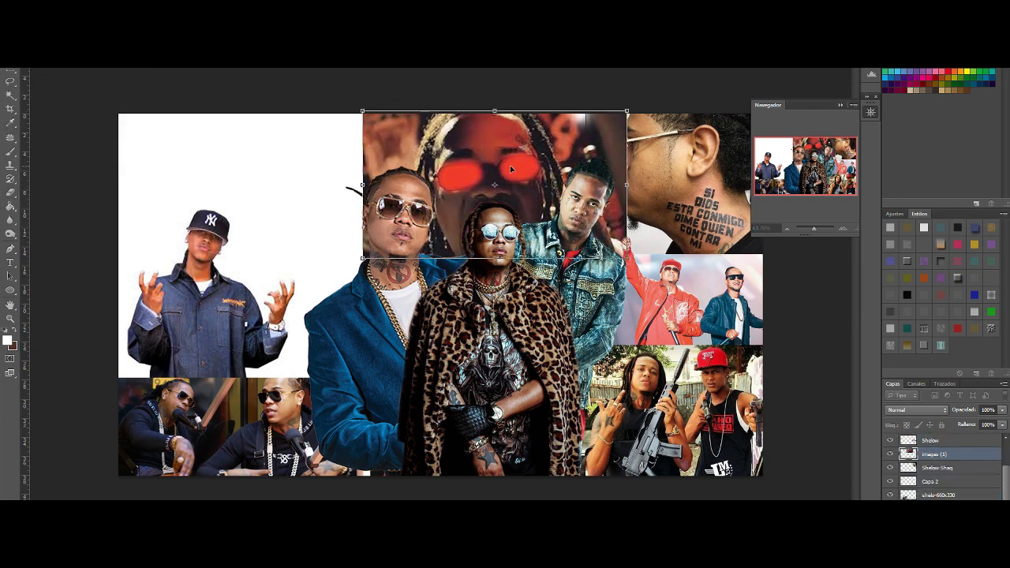
{"action": "key", "text": "Return"}
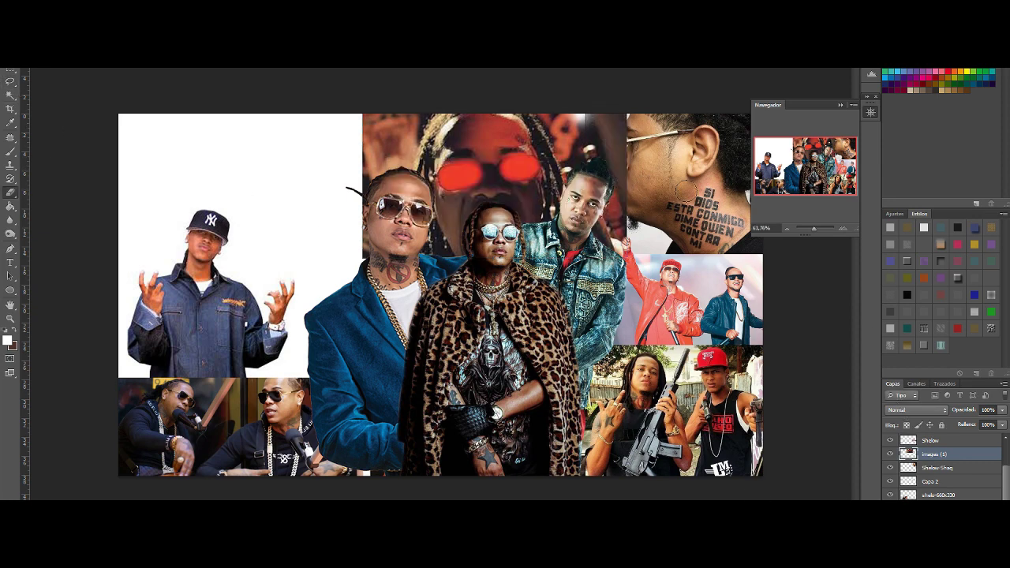
{"action": "key", "text": "ctrl+z"}
Step: Move the red-glasses photo left, enlarge it until it meets the neck-tattoo photo's edge, and apply the transformation
{"action": "left_click_drag", "start_coordinate": [488, 152], "coordinate": [455, 152]}
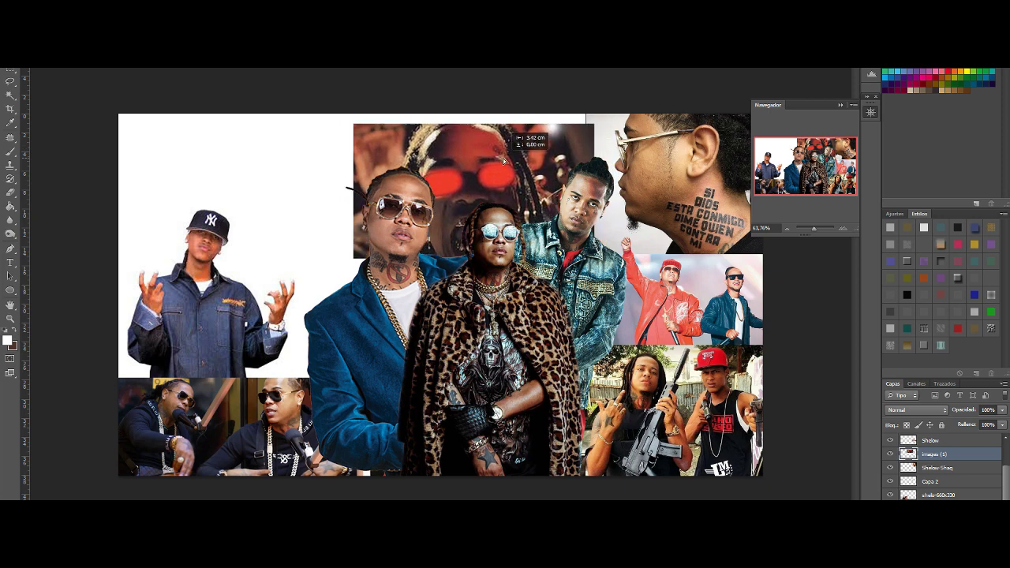
{"action": "left_click_drag", "start_coordinate": [353, 124], "coordinate": [330, 111]}
{"action": "left_click_drag", "start_coordinate": [471, 202], "coordinate": [463, 202]}
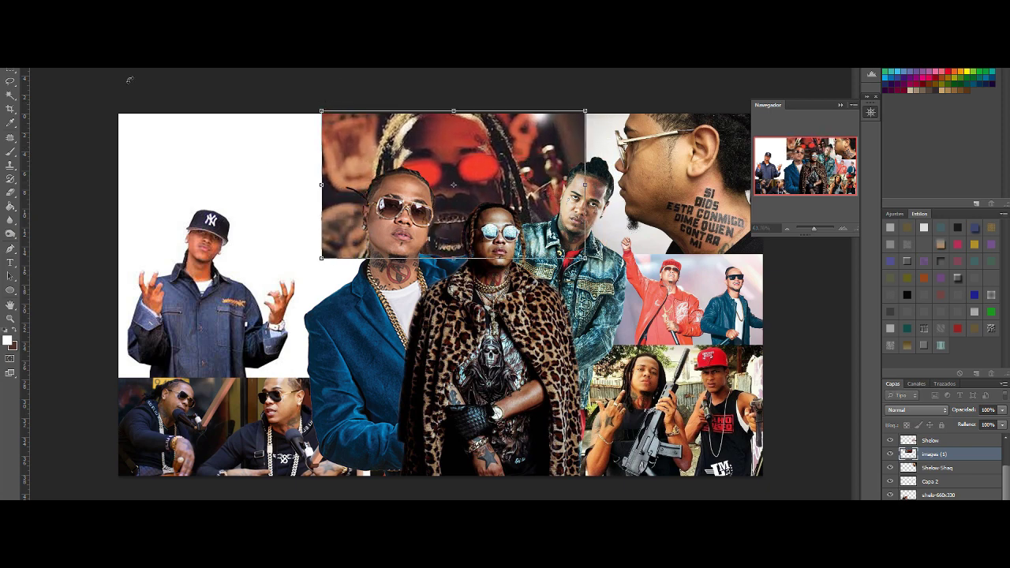
{"action": "key", "text": "Return"}
Step: Bring in the beach photo of three men near the canvas's upper-left corner and delete its black bars
{"action": "key", "text": "ctrl+v"}
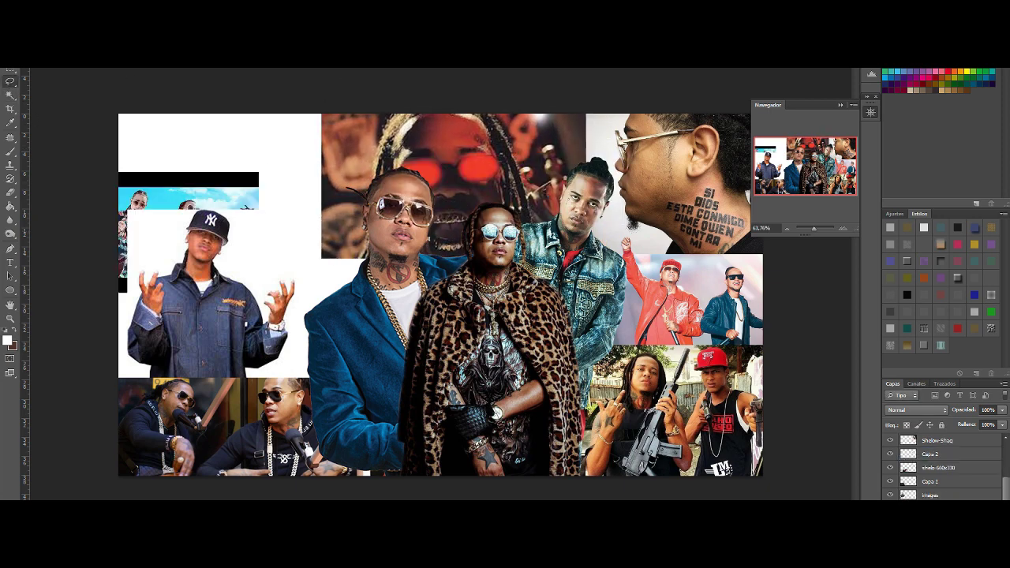
{"action": "left_click_drag", "start_coordinate": [158, 172], "coordinate": [128, 167]}
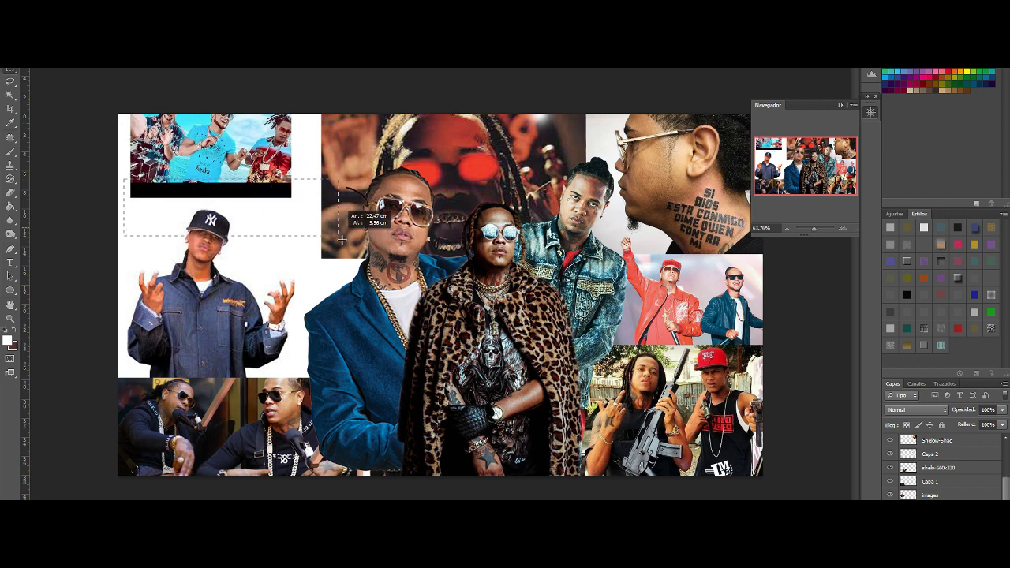
{"action": "left_click_drag", "start_coordinate": [342, 238], "coordinate": [341, 236]}
{"action": "key", "text": "Delete"}
{"action": "key", "text": "ctrl+d"}
{"action": "left_click_drag", "start_coordinate": [300, 110], "coordinate": [314, 141]}
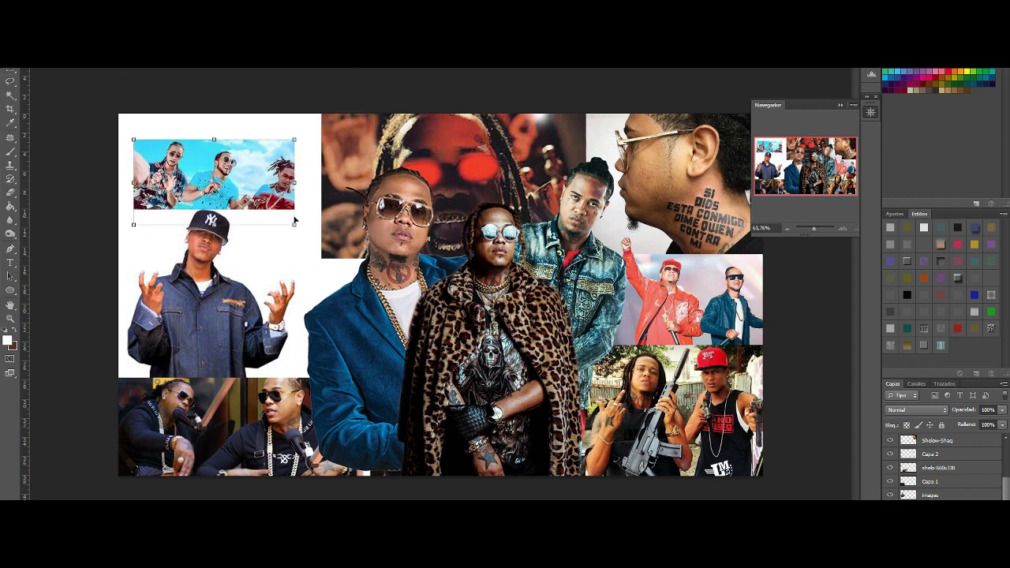
Step: Enlarge the beach photo to fill the canvas's upper-left corner up to the red-glasses photo and apply the transformation
{"action": "left_click_drag", "start_coordinate": [294, 140], "coordinate": [320, 116]}
{"action": "left_click_drag", "start_coordinate": [131, 117], "coordinate": [117, 101]}
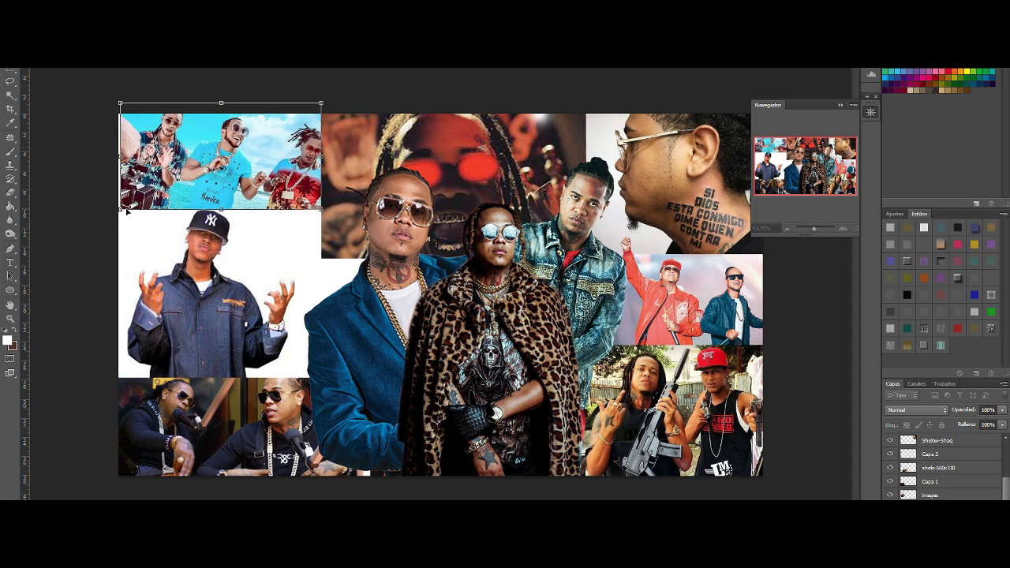
{"action": "left_click_drag", "start_coordinate": [118, 208], "coordinate": [110, 212]}
{"action": "left_click", "coordinate": [11, 81]}
{"action": "left_click", "coordinate": [448, 209]}
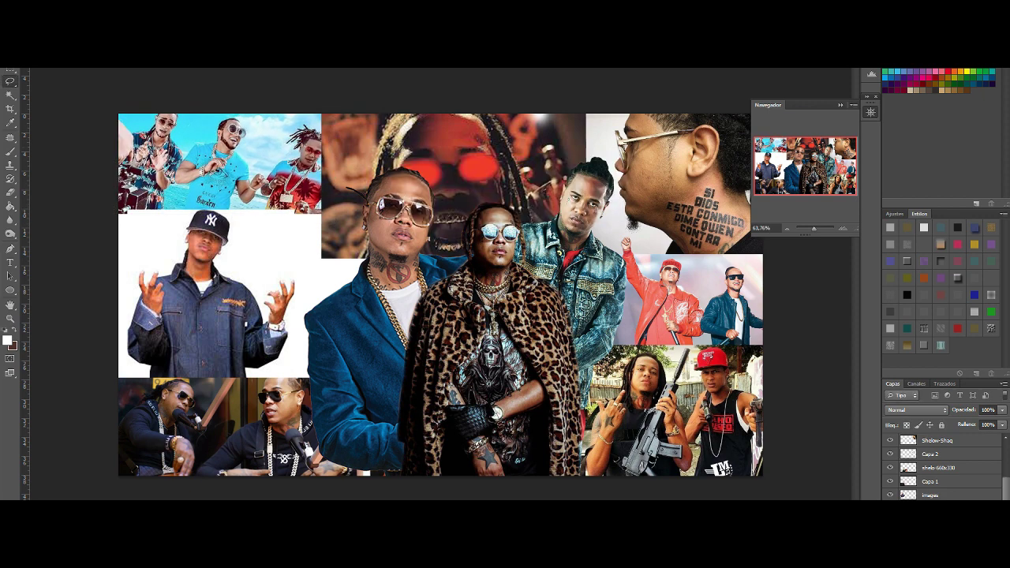
Step: Rotate the beach photo slightly counter-clockwise, refit it into the canvas's upper-left corner and apply the transformation
{"action": "key", "text": "ctrl+t"}
{"action": "left_click_drag", "start_coordinate": [319, 225], "coordinate": [304, 200]}
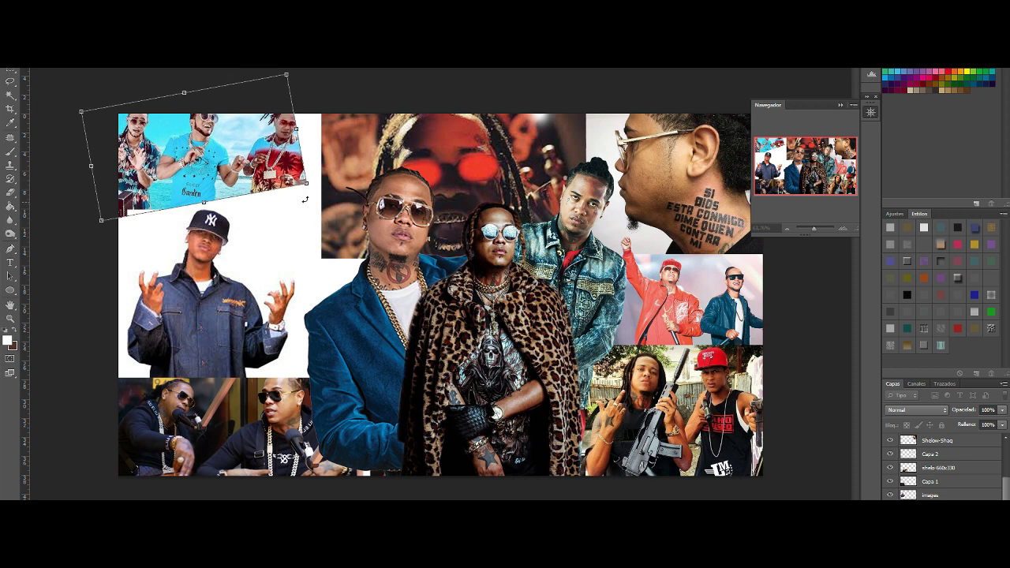
{"action": "left_click_drag", "start_coordinate": [241, 131], "coordinate": [294, 143]}
{"action": "left_click", "coordinate": [10, 81]}
{"action": "left_click", "coordinate": [457, 214]}
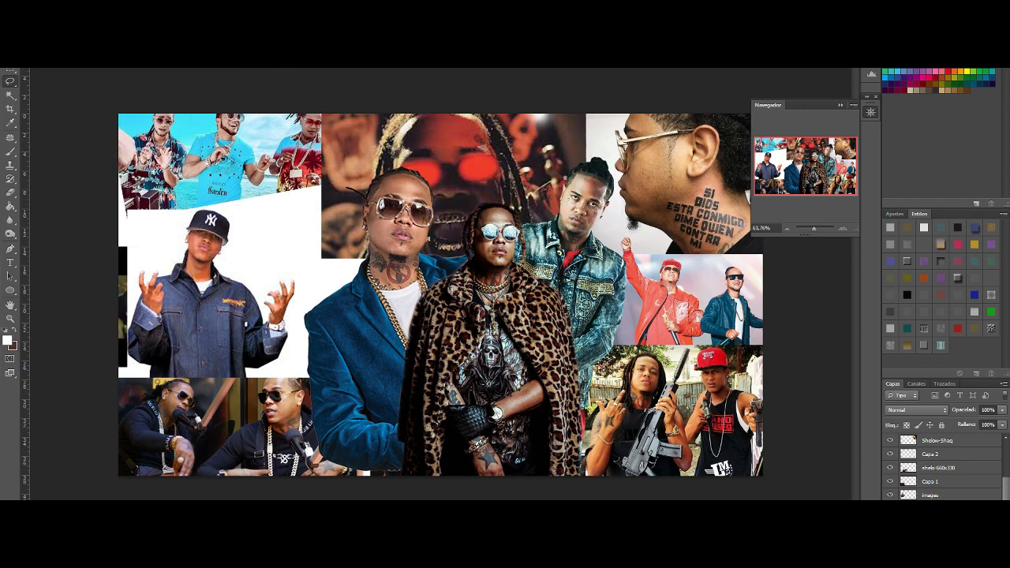
Step: Hide the images (1) photo, move the hqdefault (1) photo to the top centre and delete its upper black bar
{"action": "left_click_drag", "start_coordinate": [197, 236], "coordinate": [332, 229]}
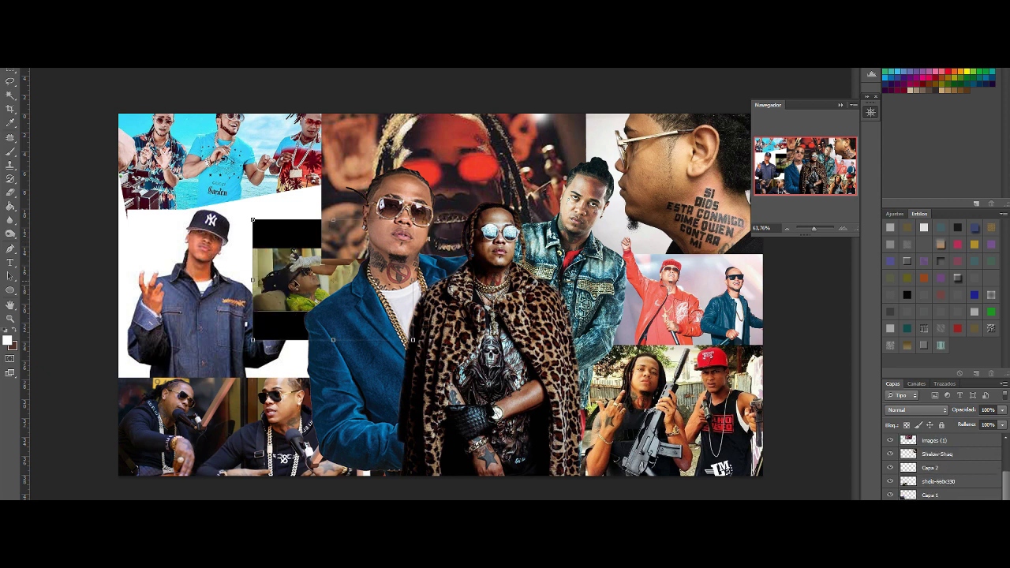
{"action": "left_click", "coordinate": [890, 454]}
{"action": "left_click_drag", "start_coordinate": [327, 264], "coordinate": [438, 177]}
{"action": "key", "text": "Return"}
{"action": "left_click_drag", "start_coordinate": [350, 114], "coordinate": [586, 146]}
{"action": "key", "text": "Delete"}
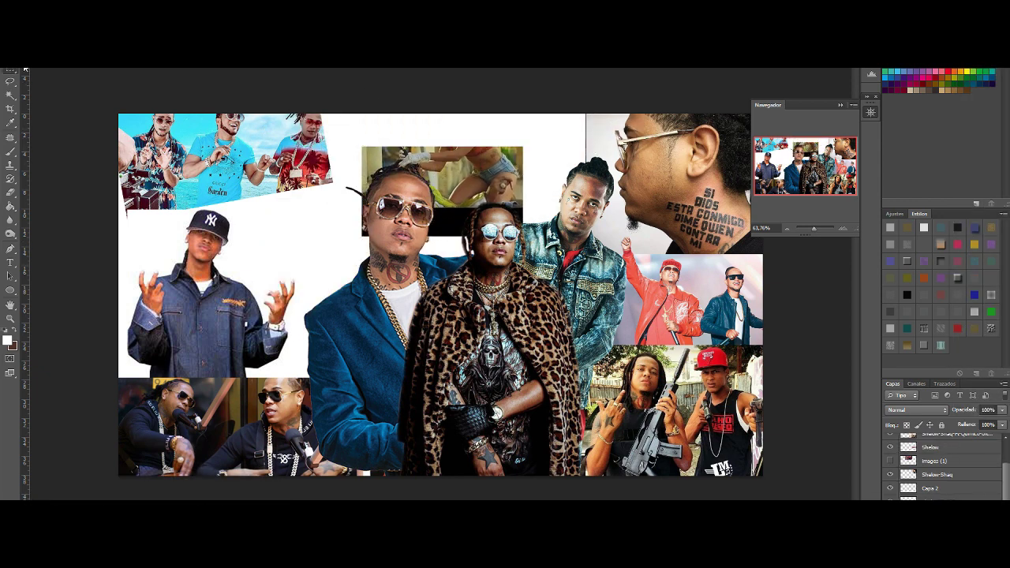
Step: Move the hqdefault (1) photo up and delete its lower black bar
{"action": "key", "text": "v"}
{"action": "mouse_move", "coordinate": [442, 189]}
{"action": "left_mouse_down"}
{"action": "mouse_move", "coordinate": [442, 115]}
{"action": "mouse_move", "coordinate": [442, 128]}
{"action": "left_mouse_up"}
{"action": "key", "text": "m"}
{"action": "left_click_drag", "start_coordinate": [349, 135], "coordinate": [563, 179]}
{"action": "key", "text": "Delete"}
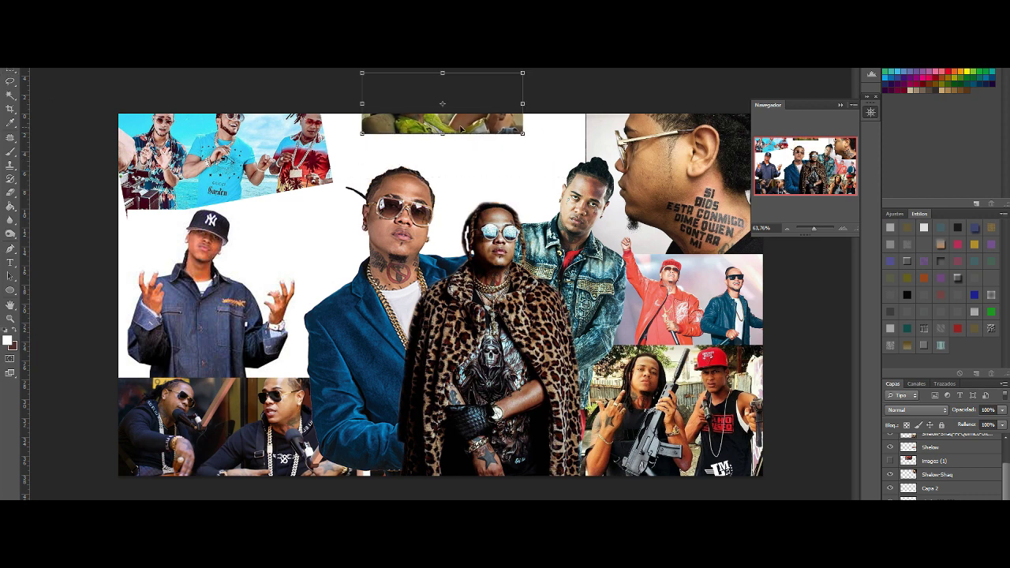
Step: Enlarge the cropped hqdefault (1) photo, fit it along the canvas's top edge behind the figures and apply the transformation
{"action": "left_click_drag", "start_coordinate": [461, 117], "coordinate": [461, 158]}
{"action": "left_click_drag", "start_coordinate": [523, 176], "coordinate": [617, 213]}
{"action": "left_click_drag", "start_coordinate": [533, 199], "coordinate": [514, 189]}
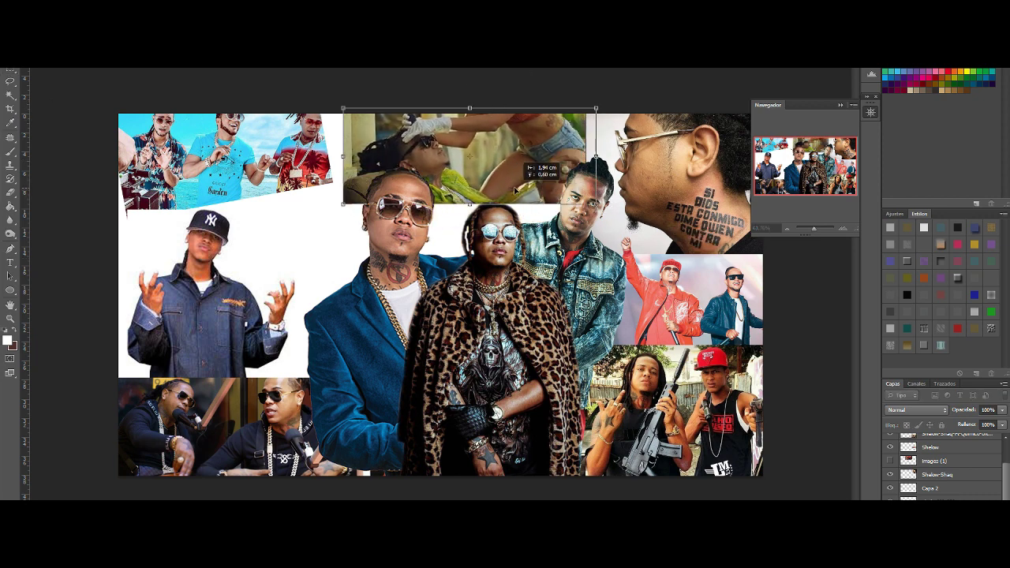
{"action": "left_click", "coordinate": [889, 436]}
{"action": "key", "text": "Return"}
Step: Remove the light background beside the face in the neck-tattoo photo on the Shelow-Shaq layer
{"action": "left_click", "coordinate": [936, 490]}
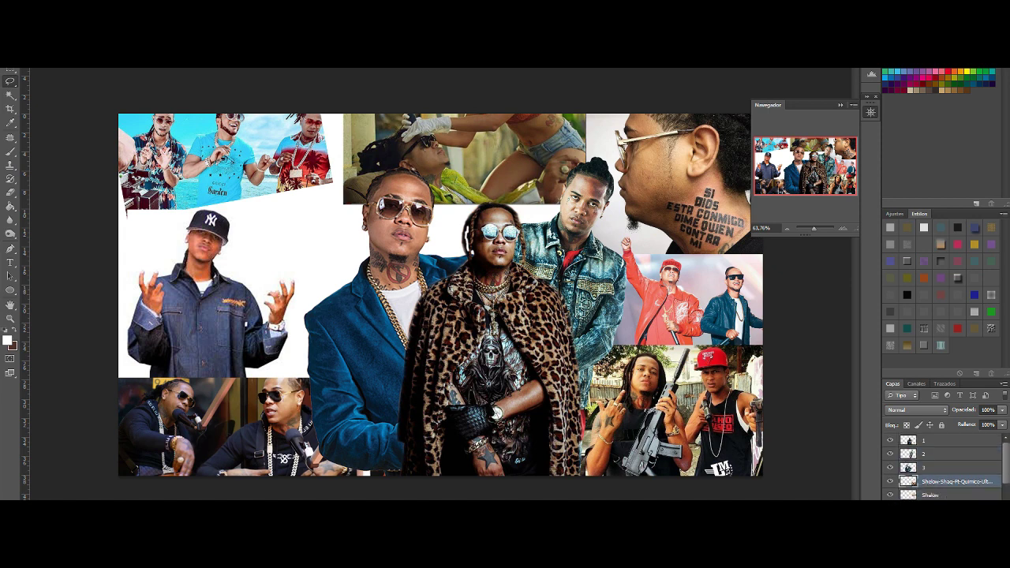
{"action": "scroll", "coordinate": [937, 474], "scroll_direction": "down", "scroll_amount": 1}
{"action": "key", "text": "m"}
{"action": "left_click_drag", "start_coordinate": [601, 143], "coordinate": [609, 142]}
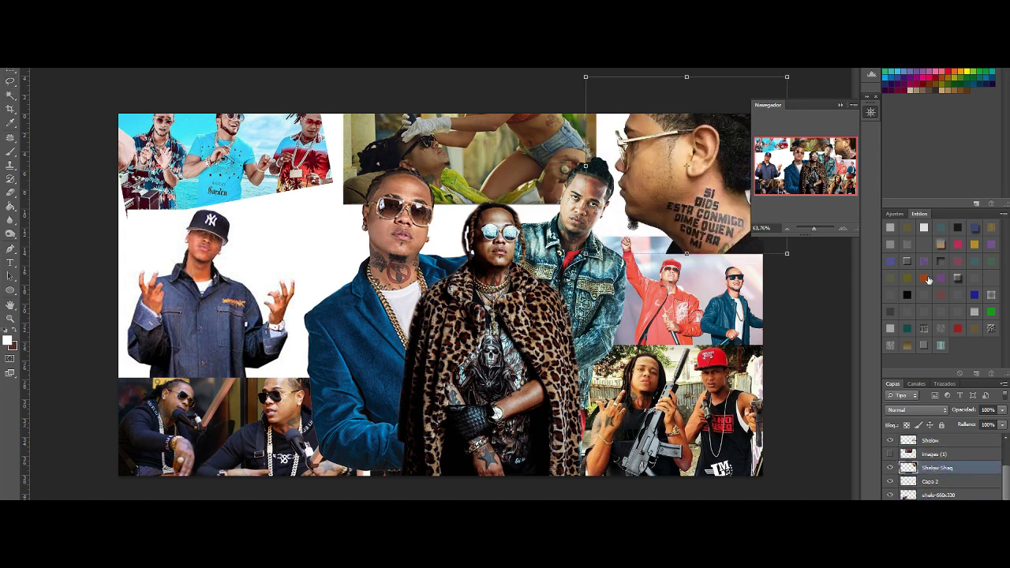
Step: Enlarge the hqdefault (1) photo to span from the beach photo to behind the neck-tattoo profile, and apply the transformation
{"action": "scroll", "coordinate": [939, 466], "scroll_direction": "down", "scroll_amount": 2}
{"action": "left_click", "coordinate": [935, 496]}
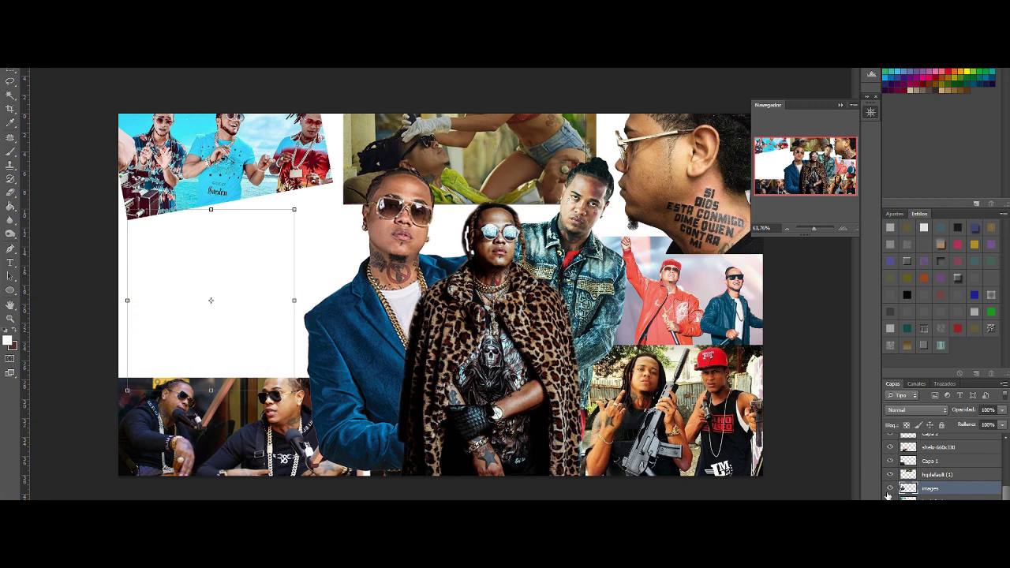
{"action": "left_click", "coordinate": [931, 475]}
{"action": "left_click_drag", "start_coordinate": [559, 150], "coordinate": [585, 143]}
{"action": "left_click_drag", "start_coordinate": [495, 195], "coordinate": [495, 236]}
{"action": "left_click_drag", "start_coordinate": [370, 150], "coordinate": [334, 154]}
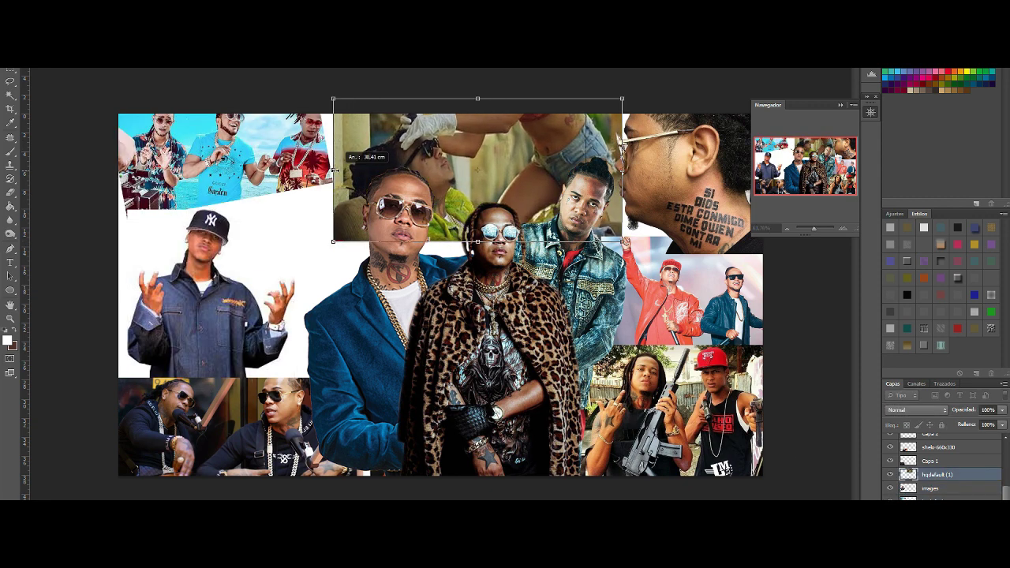
{"action": "left_click_drag", "start_coordinate": [521, 158], "coordinate": [531, 153]}
{"action": "left_click_drag", "start_coordinate": [346, 237], "coordinate": [293, 263]}
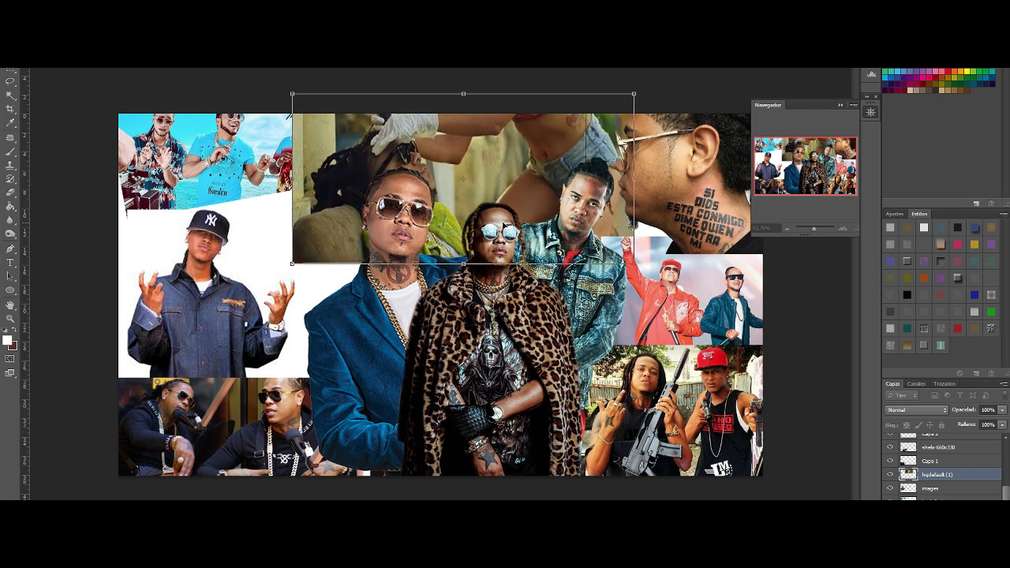
{"action": "left_click_drag", "start_coordinate": [546, 174], "coordinate": [584, 168]}
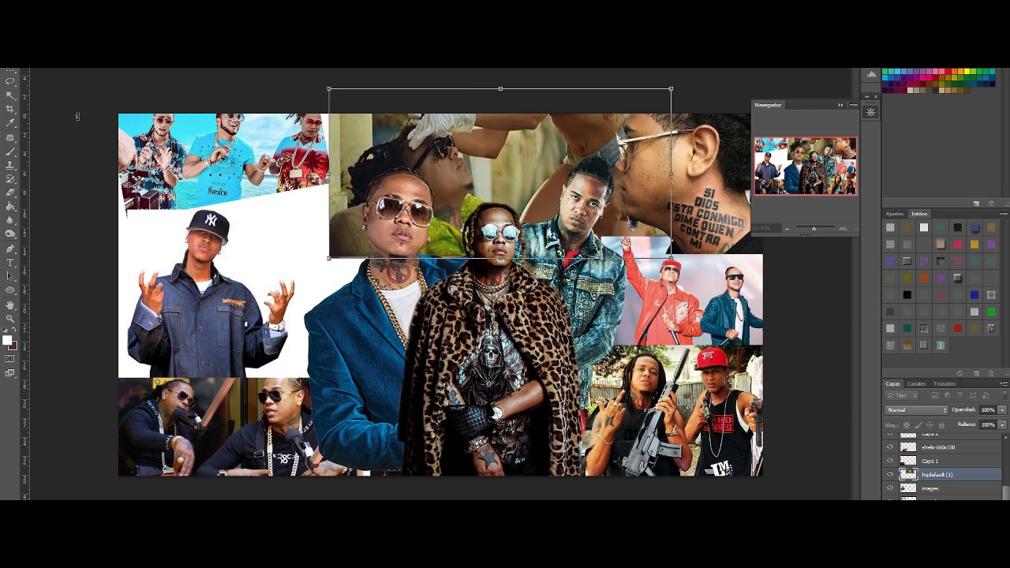
{"action": "key", "text": "Return"}
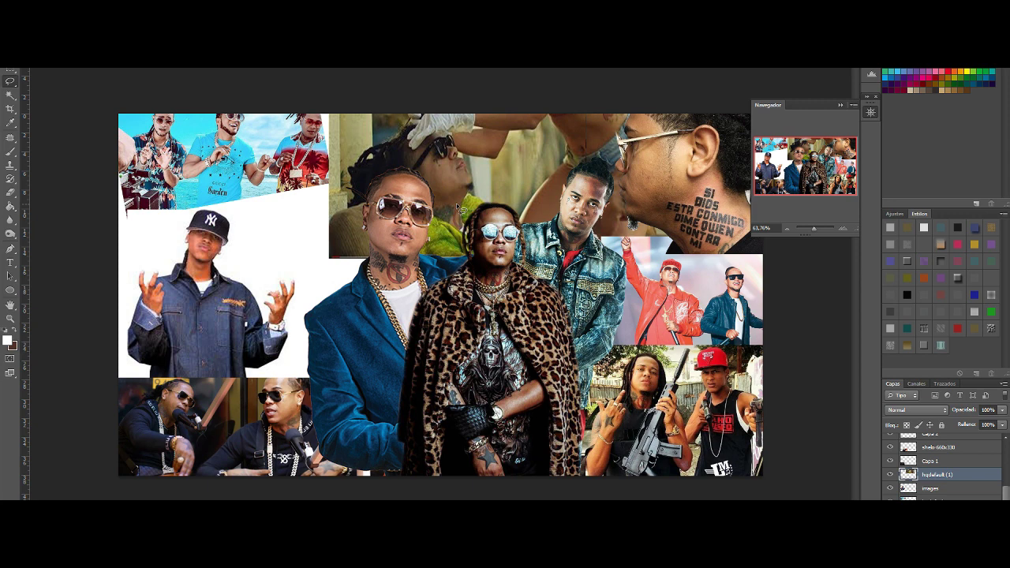
Step: Bring in the photo of three men before a graffiti wall, fit it below the beach photo and apply the transformation
{"action": "left_click", "coordinate": [923, 489]}
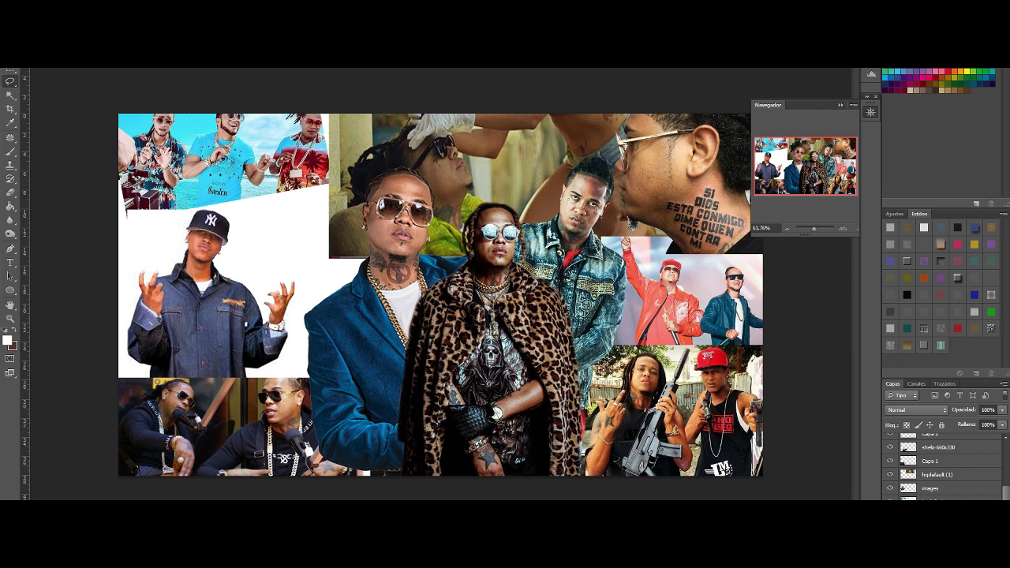
{"action": "key", "text": "ctrl+v"}
{"action": "left_click_drag", "start_coordinate": [256, 193], "coordinate": [328, 314]}
{"action": "key", "text": "ctrl+t"}
{"action": "key", "text": "Return"}
{"action": "left_click", "coordinate": [924, 471]}
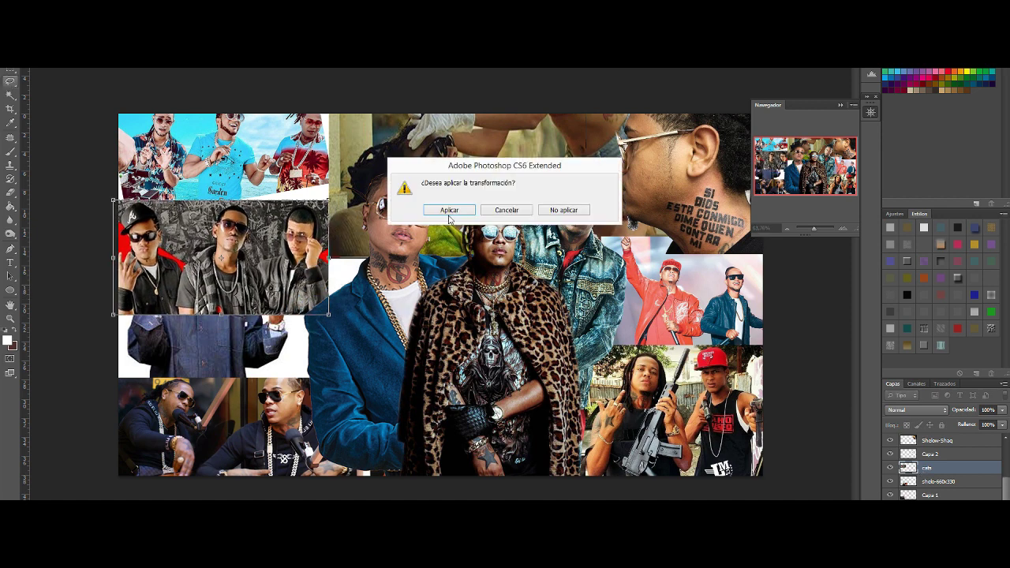
{"action": "key", "text": "Return"}
Step: Lower the graffiti-wall photo's layer beneath the images layer and hide the dark-cap figure
{"action": "left_click_drag", "start_coordinate": [939, 473], "coordinate": [938, 491]}
{"action": "left_click", "coordinate": [891, 487]}
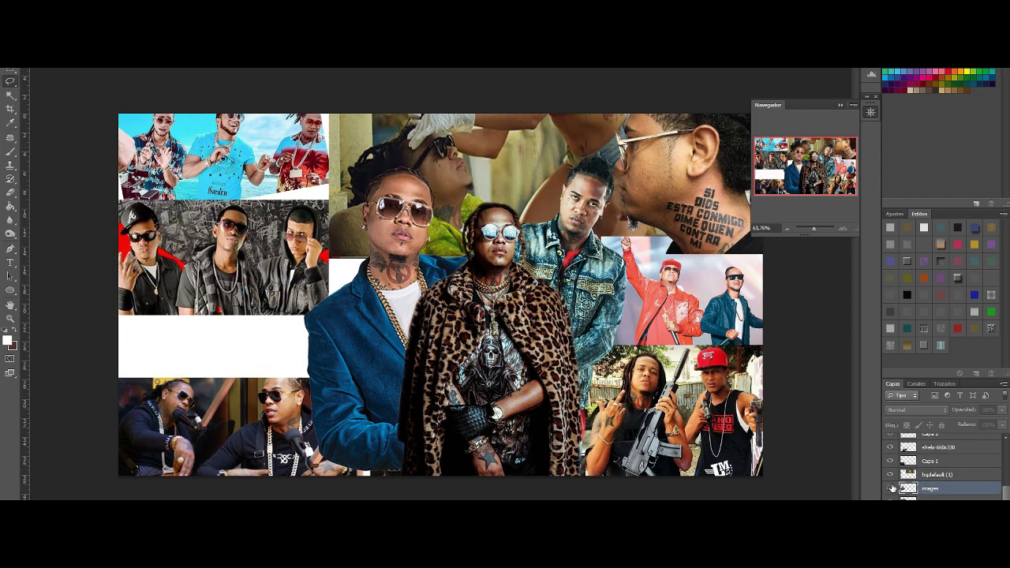
{"action": "left_click", "coordinate": [931, 497]}
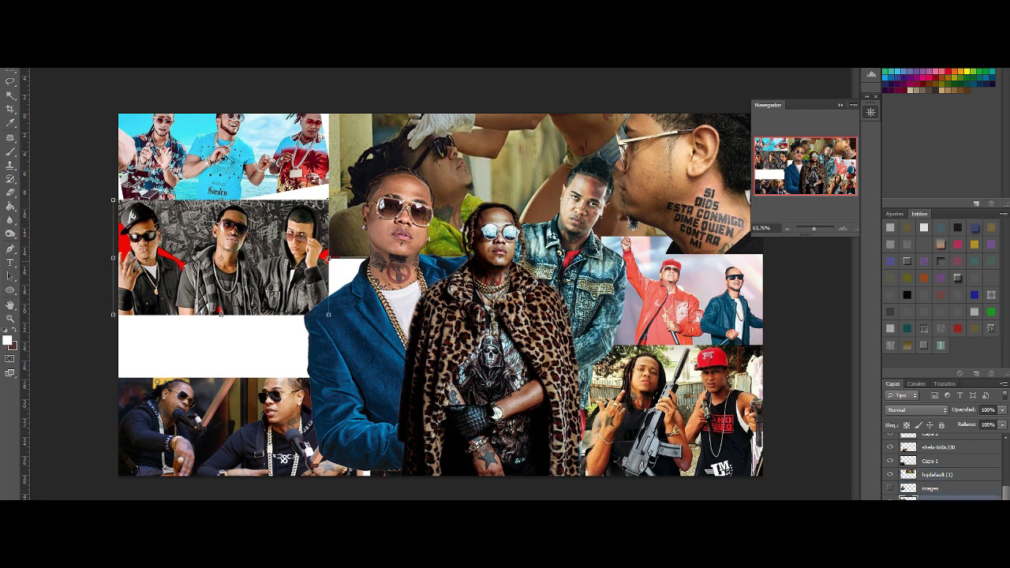
Step: Enlarge the graffiti-wall photo so it extends behind the figure in the blue jacket, and apply the transformation
{"action": "left_click_drag", "start_coordinate": [331, 315], "coordinate": [368, 338]}
{"action": "key", "text": "l"}
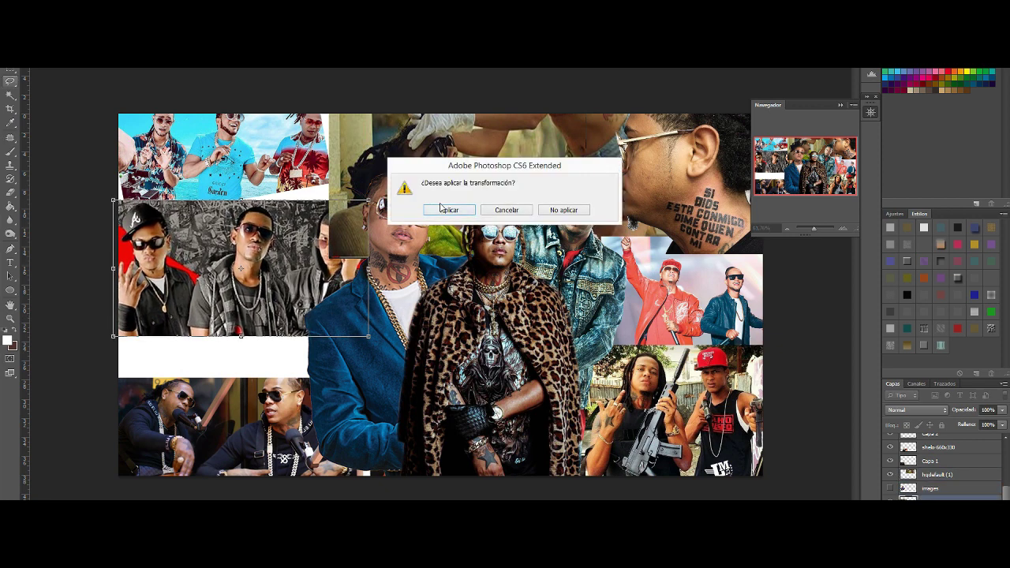
{"action": "left_click", "coordinate": [443, 207]}
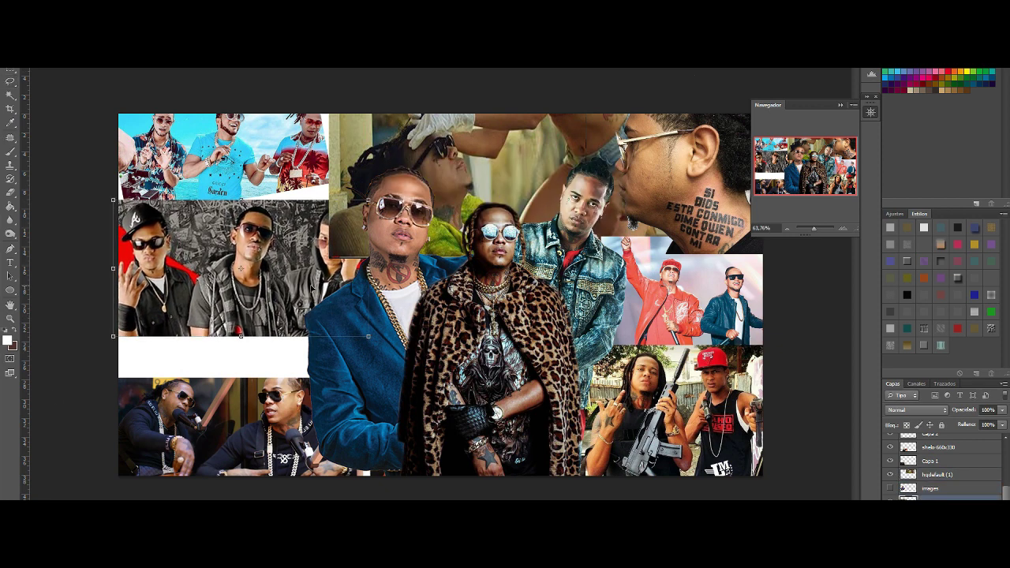
Step: Lower the graffiti-wall photo slightly and rotate it counter-clockwise so it slants beneath the beach photo
{"action": "mouse_move", "coordinate": [310, 288]}
{"action": "left_mouse_down"}
{"action": "mouse_move", "coordinate": [309, 264]}
{"action": "mouse_move", "coordinate": [310, 314]}
{"action": "mouse_move", "coordinate": [310, 296]}
{"action": "left_mouse_up"}
{"action": "left_click_drag", "start_coordinate": [120, 300], "coordinate": [435, 419]}
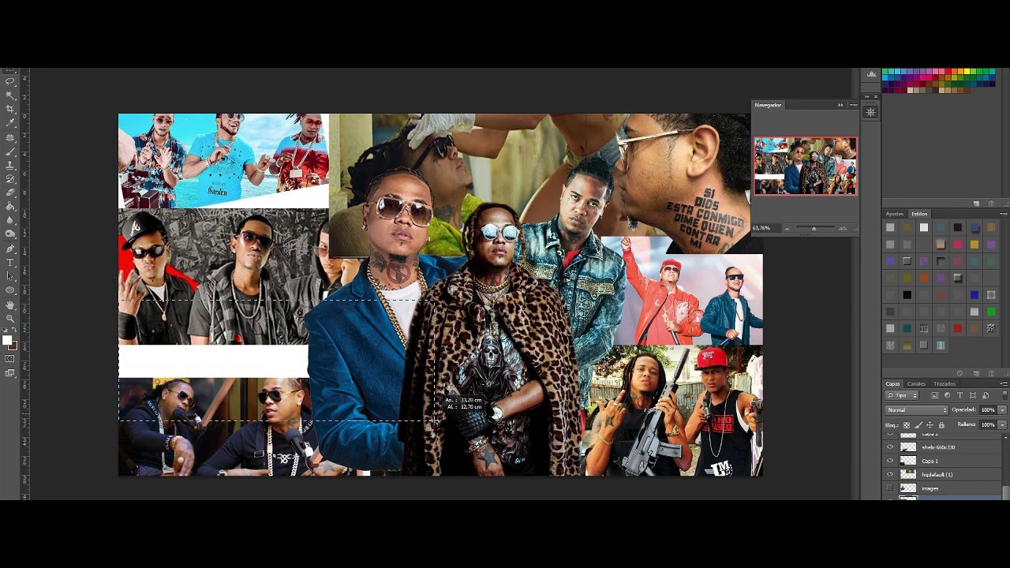
{"action": "key", "text": "ctrl+d"}
{"action": "key", "text": "v"}
{"action": "mouse_move", "coordinate": [365, 276]}
{"action": "left_mouse_down"}
{"action": "mouse_move", "coordinate": [366, 355]}
{"action": "mouse_move", "coordinate": [364, 277]}
{"action": "left_mouse_up"}
{"action": "left_click_drag", "start_coordinate": [369, 202], "coordinate": [351, 163]}
Step: Trim the hqdefault (1) photo's corner covering the graffiti wall's third man, and place the tilted red-sunglasses photo in the gap below
{"action": "key", "text": "l"}
{"action": "left_click", "coordinate": [447, 208]}
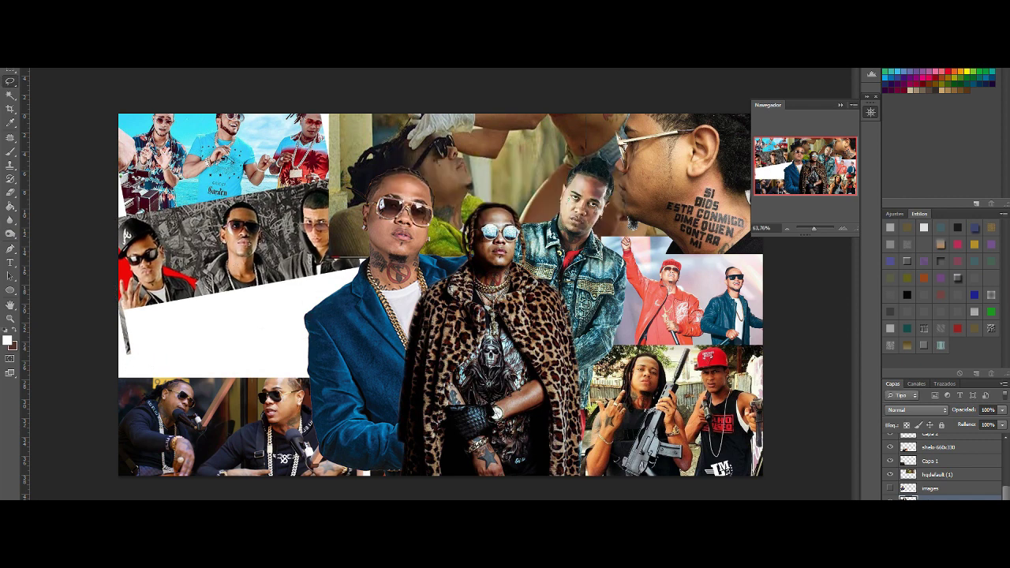
{"action": "left_click", "coordinate": [936, 472]}
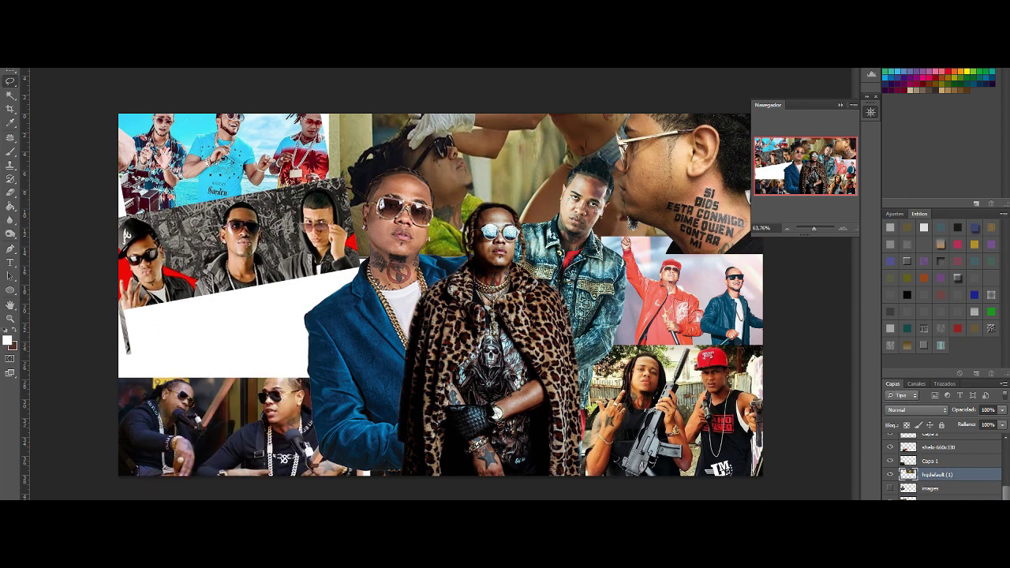
{"action": "right_click", "coordinate": [11, 82]}
{"action": "left_click", "coordinate": [47, 89]}
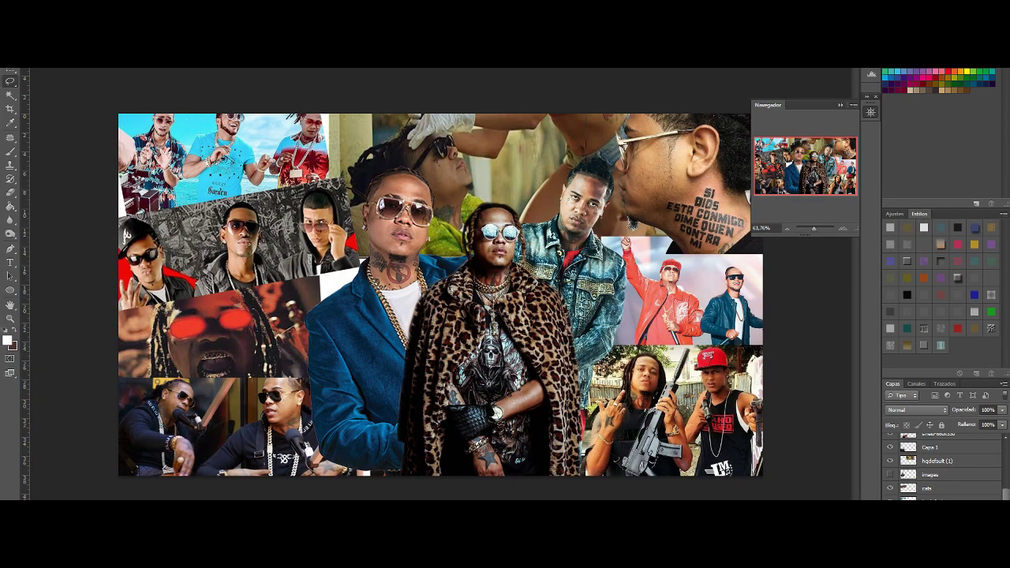
Step: Rasterize the red-sunglasses photo's layer and extend its edge to fill the white gap behind the blue-jacket figure
{"action": "right_click", "coordinate": [936, 472]}
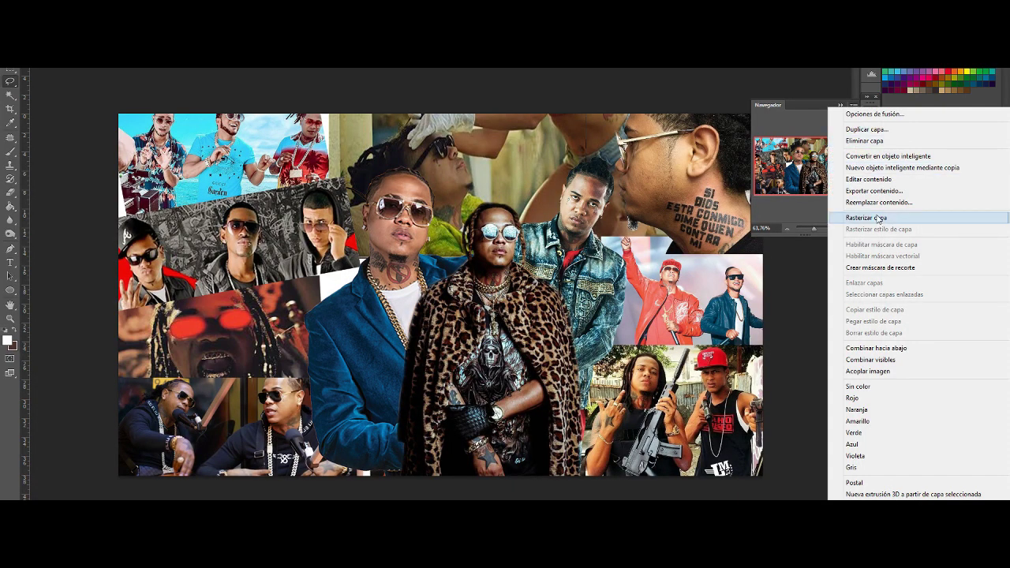
{"action": "left_click", "coordinate": [907, 217]}
{"action": "left_click_drag", "start_coordinate": [338, 398], "coordinate": [337, 398]}
{"action": "key", "text": "ctrl+t"}
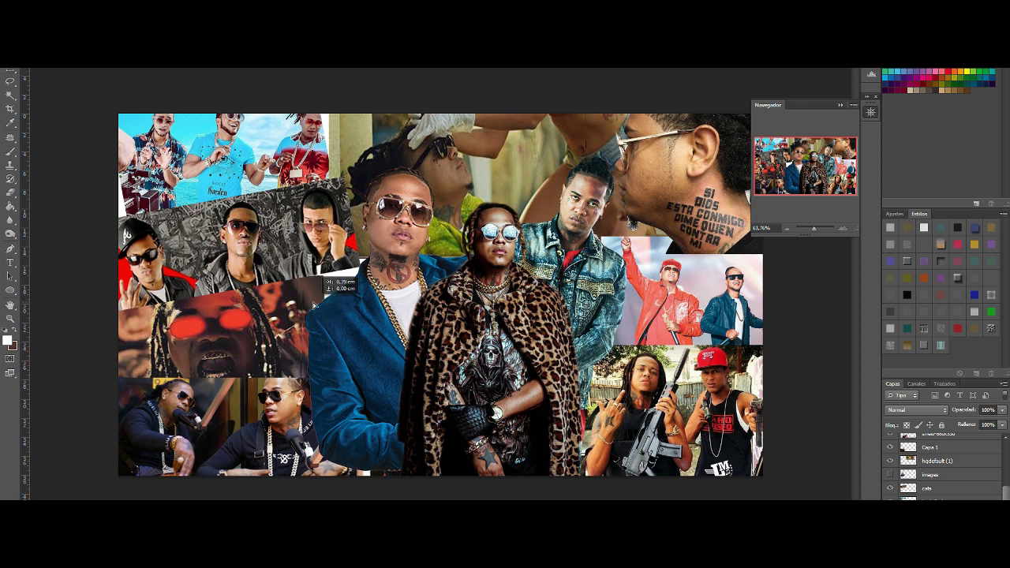
{"action": "left_click_drag", "start_coordinate": [338, 322], "coordinate": [377, 323]}
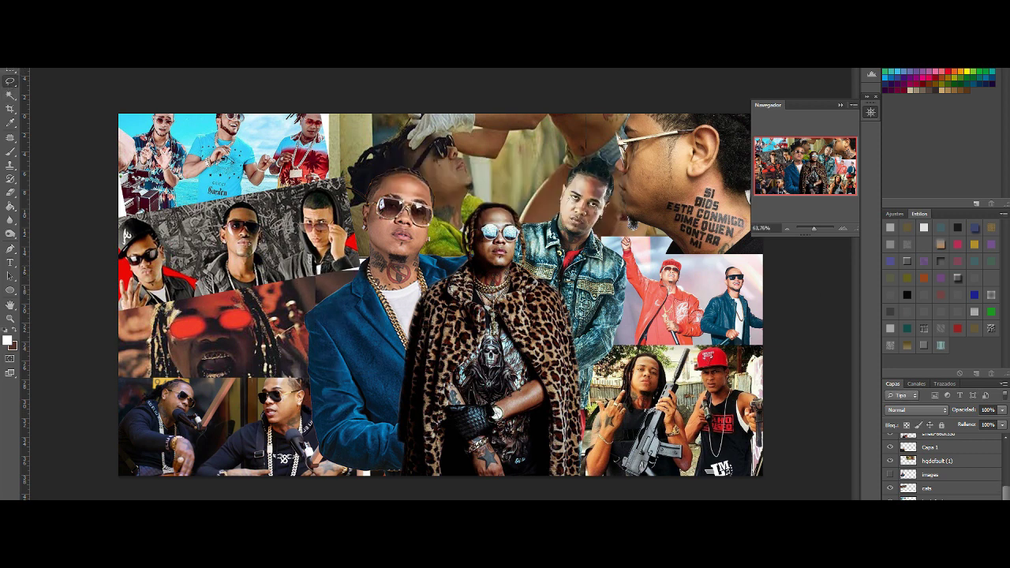
{"action": "left_click_drag", "start_coordinate": [398, 383], "coordinate": [411, 371]}
{"action": "key", "text": "l"}
{"action": "left_click", "coordinate": [448, 210]}
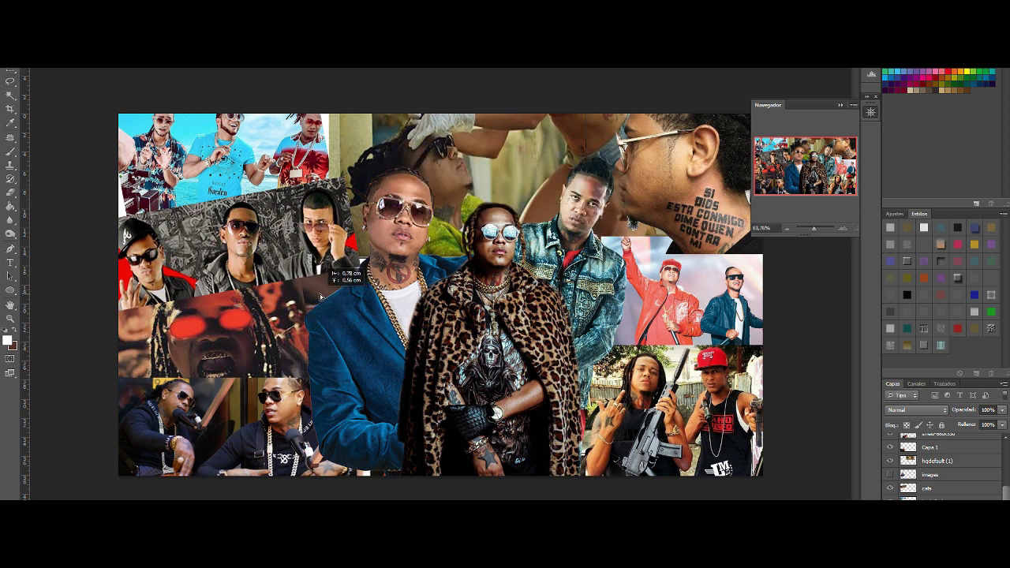
{"action": "left_click", "coordinate": [341, 322]}
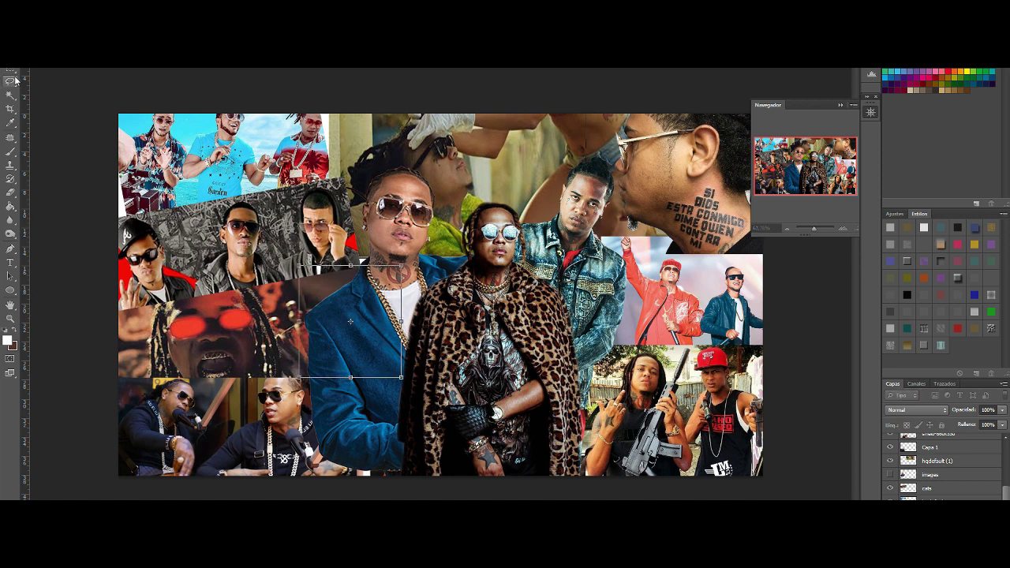
Step: Merge the background photos into a single layer beneath the three cut-out figures and check it by toggling its visibility
{"action": "scroll", "coordinate": [956, 473], "scroll_direction": "up", "scroll_amount": 3}
{"action": "scroll", "coordinate": [956, 481], "scroll_direction": "down", "scroll_amount": 3}
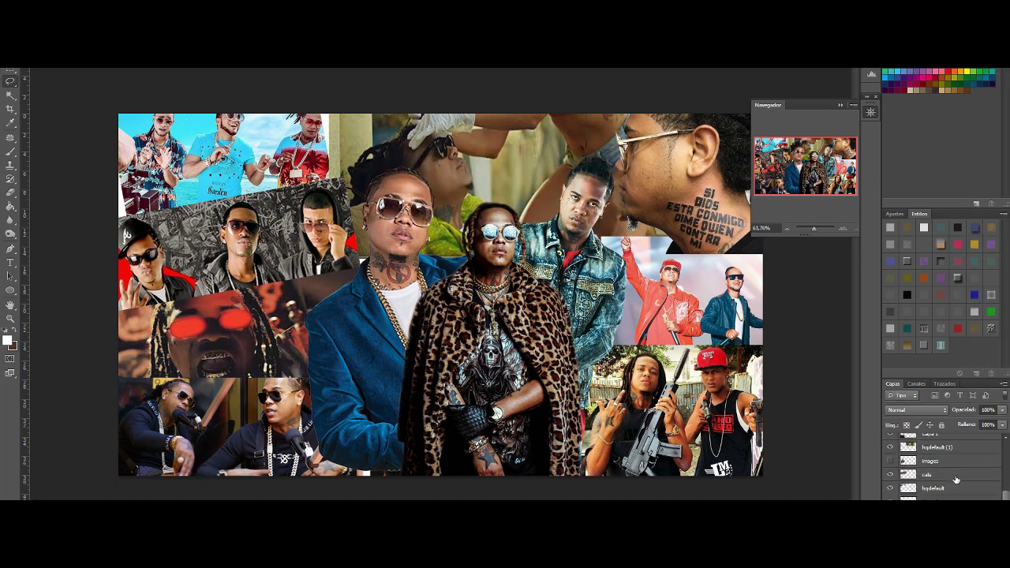
{"action": "scroll", "coordinate": [956, 474], "scroll_direction": "down", "scroll_amount": 3}
{"action": "left_click", "coordinate": [890, 481]}
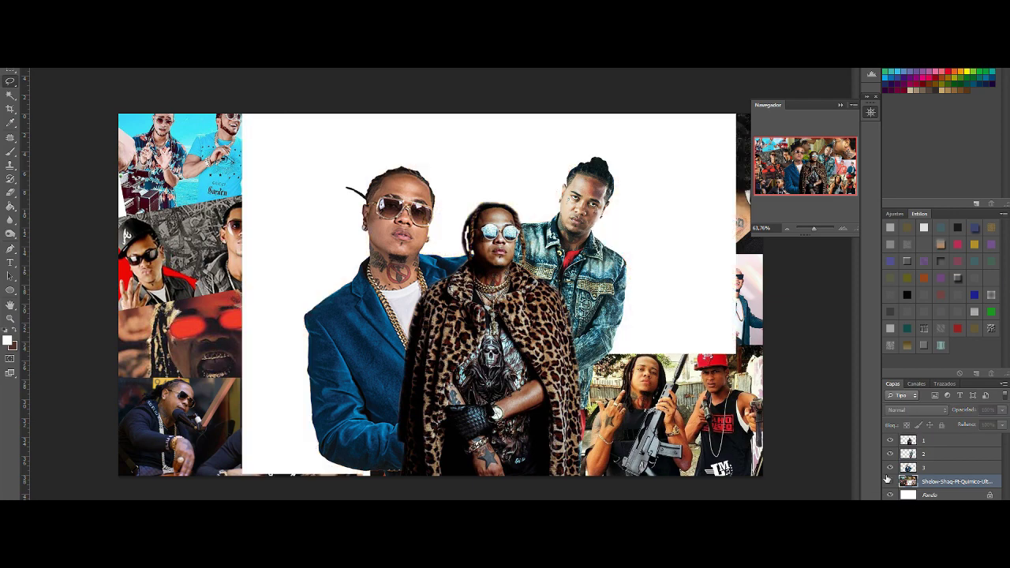
{"action": "left_click", "coordinate": [890, 481]}
Step: Apply an Add Noise filter with uniform distribution and a reduced amount to the merged background photo layer
{"action": "left_click", "coordinate": [207, 64]}
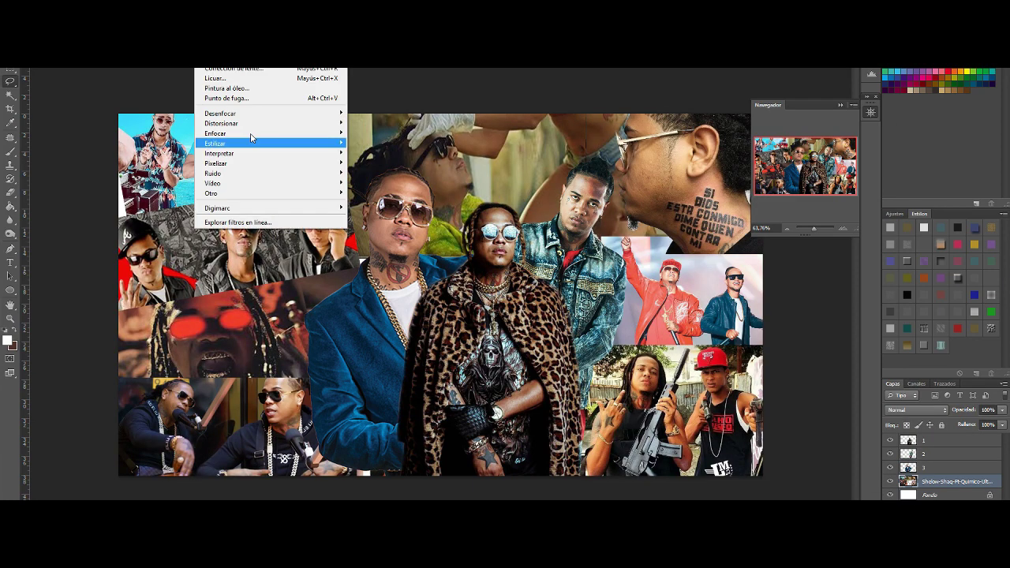
{"action": "left_click", "coordinate": [379, 178]}
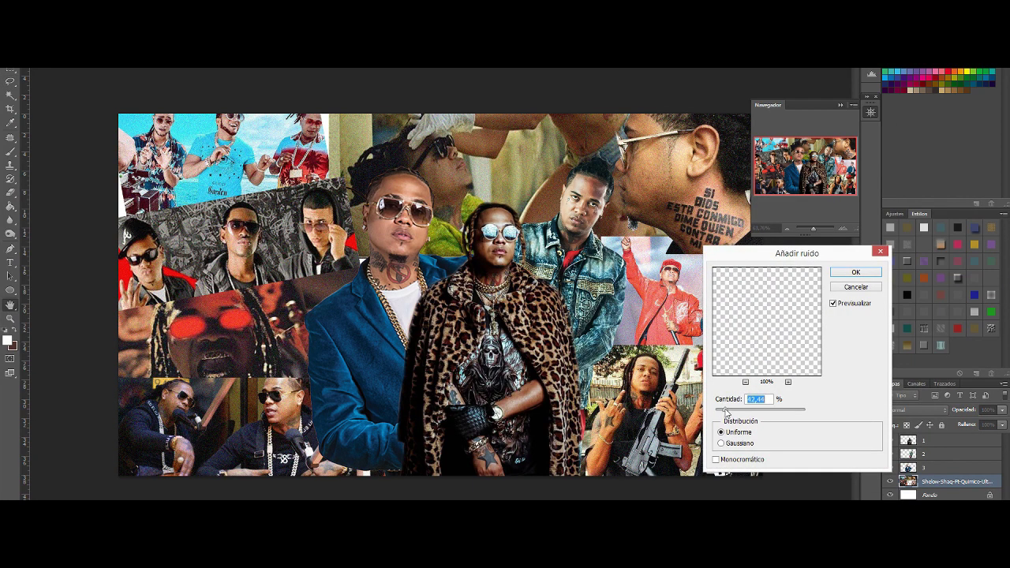
{"action": "left_click_drag", "start_coordinate": [725, 412], "coordinate": [718, 413]}
{"action": "key", "text": "Return"}
Step: Add a new layer above the background photos and fill it with dark reddish brown
{"action": "key", "text": "ctrl+shift+alt+n"}
{"action": "left_click", "coordinate": [10, 206]}
{"action": "left_click", "coordinate": [394, 315]}
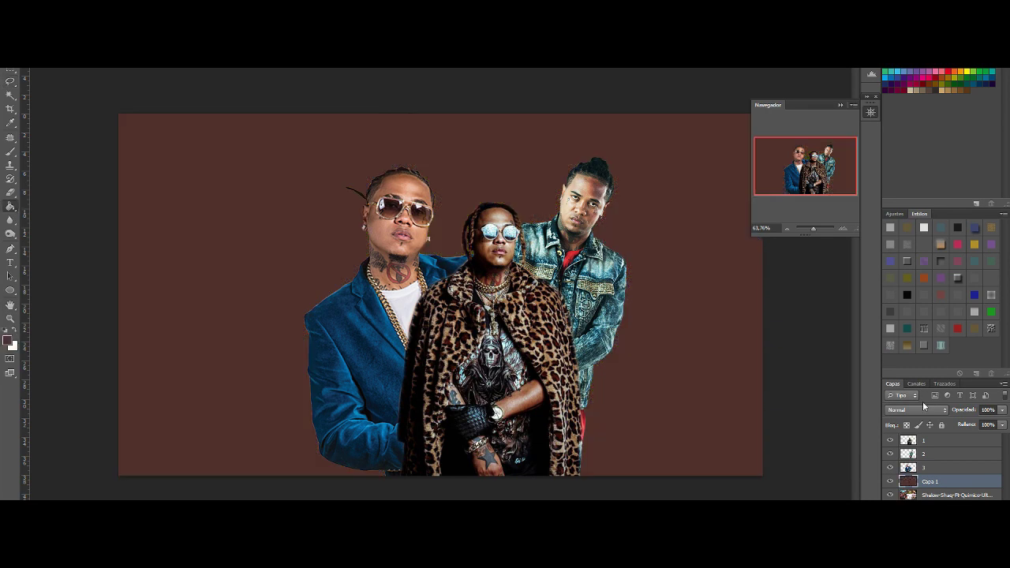
Step: Try different blend modes on the brown layer, settle on Diferencia, and lower its fill to 34%
{"action": "left_click", "coordinate": [917, 410]}
{"action": "left_click", "coordinate": [900, 218]}
{"action": "key", "text": "Down"}
{"action": "key", "text": "Down"}
{"action": "key", "text": "Down"}
{"action": "key", "text": "Down"}
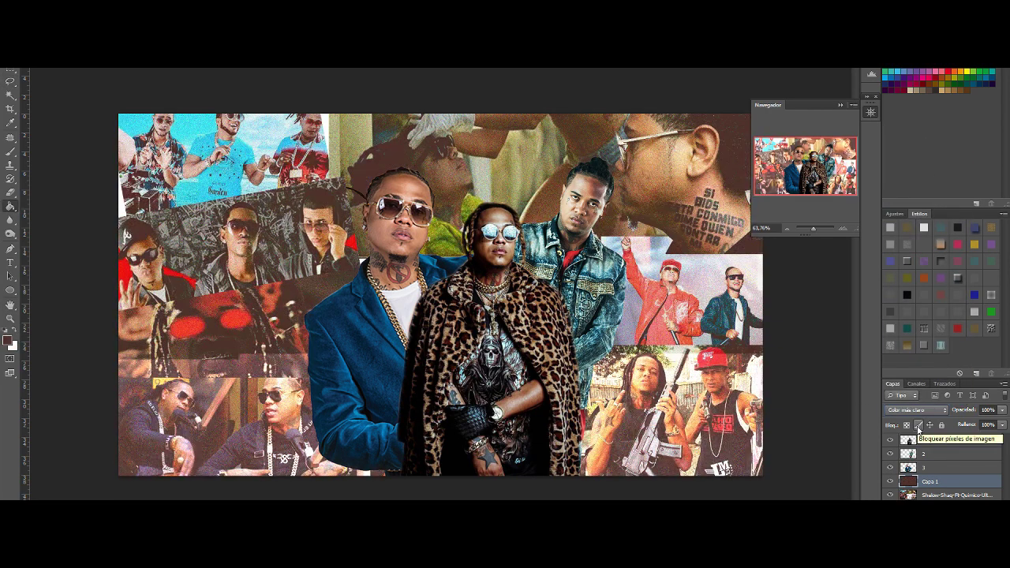
{"action": "key", "text": "Down"}
{"action": "key", "text": "Down"}
{"action": "key", "text": "Down"}
{"action": "key", "text": "Down"}
{"action": "key", "text": "Down"}
{"action": "key", "text": "Down"}
{"action": "key", "text": "Down"}
{"action": "key", "text": "Down"}
{"action": "key", "text": "Down"}
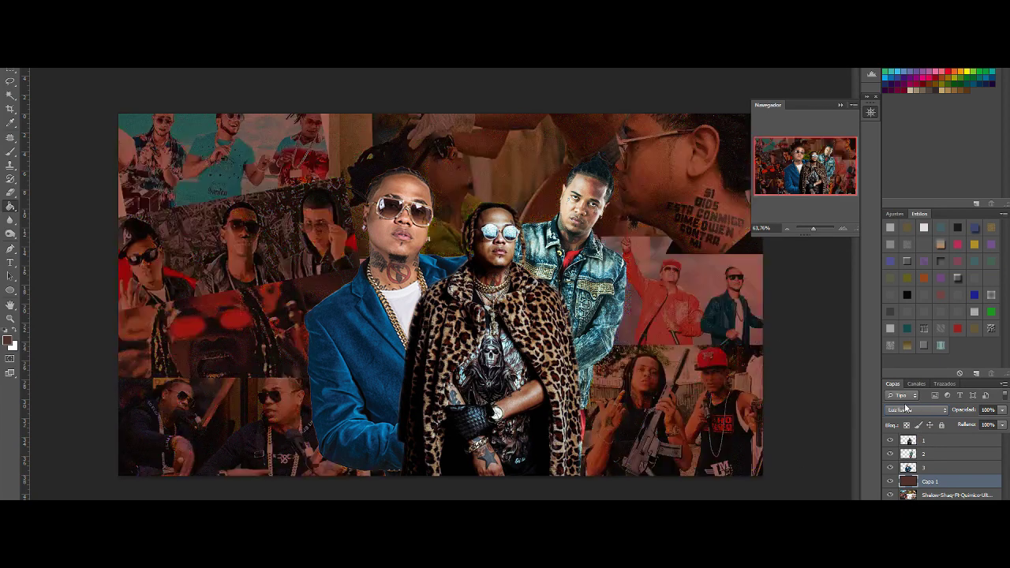
{"action": "key", "text": "Up"}
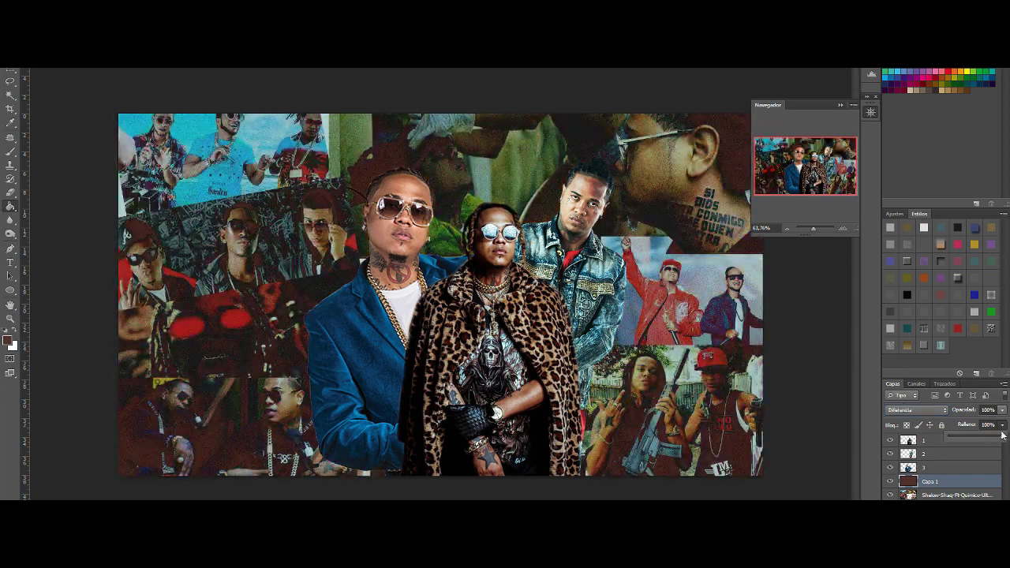
{"action": "left_click_drag", "start_coordinate": [1002, 425], "coordinate": [966, 435]}
{"action": "mouse_move", "coordinate": [813, 229]}
{"action": "left_mouse_down"}
{"action": "mouse_move", "coordinate": [828, 229]}
{"action": "mouse_move", "coordinate": [814, 238]}
{"action": "left_mouse_up"}
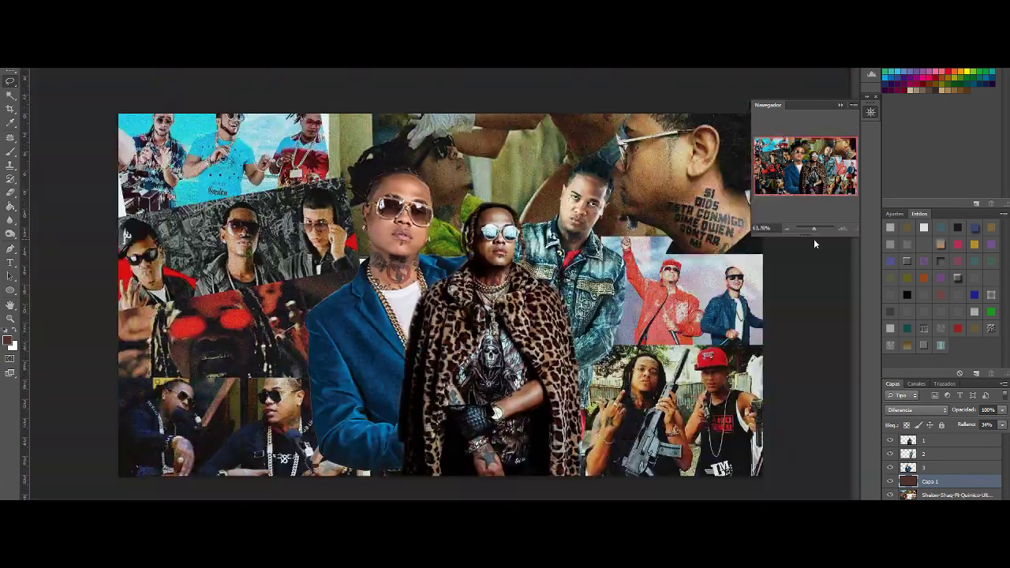
Step: Select layer 1 and save a JPEG copy of the collage to the desktop at maximum quality, 12
{"action": "left_click", "coordinate": [938, 440]}
{"action": "left_click", "coordinate": [32, 63]}
{"action": "left_click", "coordinate": [68, 131]}
{"action": "left_click", "coordinate": [268, 289]}
{"action": "left_click", "coordinate": [237, 379]}
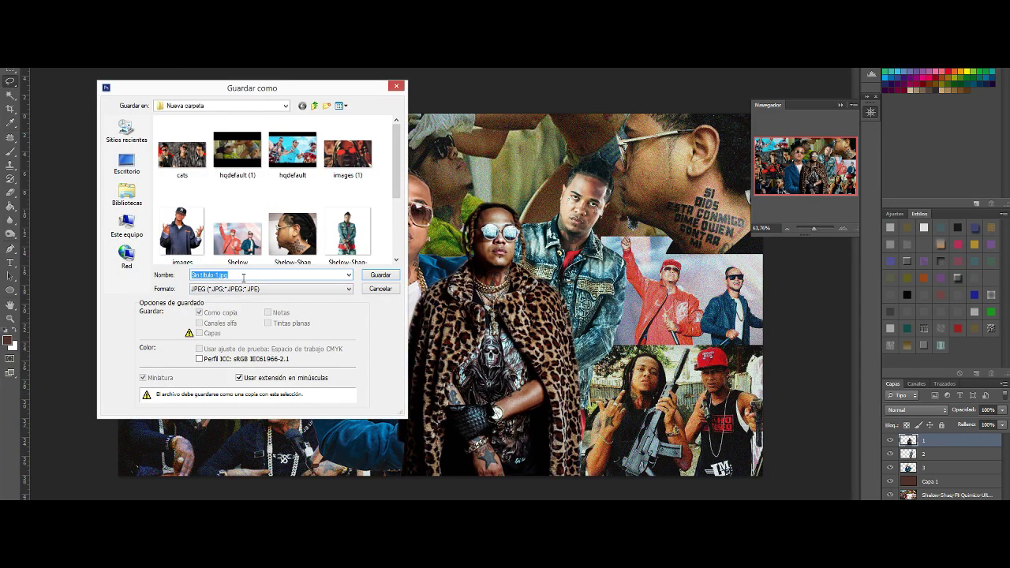
{"action": "left_click", "coordinate": [348, 275]}
{"action": "left_click", "coordinate": [236, 314]}
{"action": "left_click", "coordinate": [126, 162]}
{"action": "left_click", "coordinate": [381, 275]}
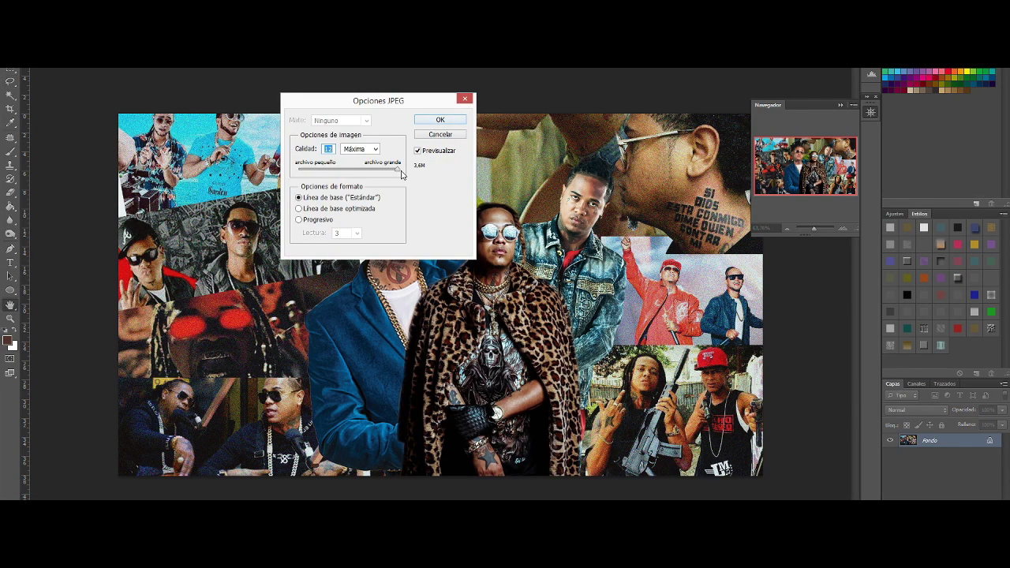
{"action": "key", "text": "Return"}
Step: Apply Surface Blur to the leopard-coat figure's layer with a radius of 13 pixels and a threshold of 7 levels
{"action": "left_click", "coordinate": [207, 62]}
{"action": "mouse_move", "coordinate": [316, 110]}
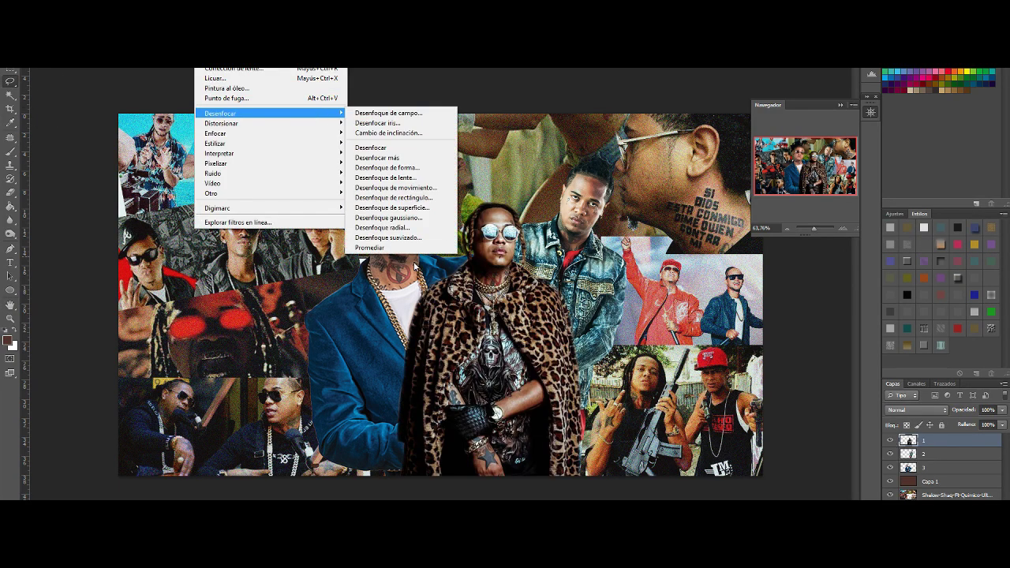
{"action": "left_click", "coordinate": [410, 190]}
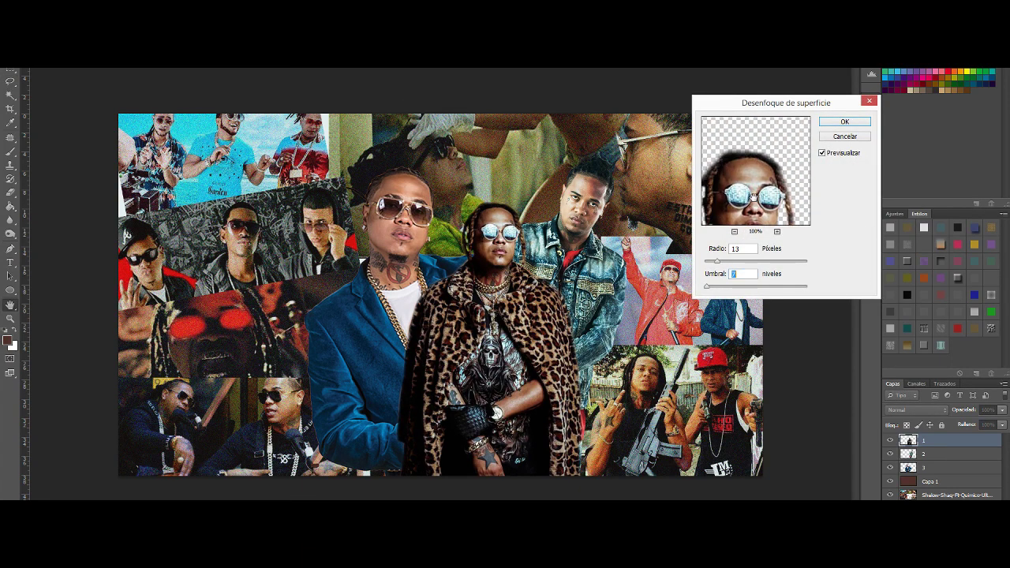
{"action": "left_click", "coordinate": [844, 122]}
Step: Apply Surface Blur with a radius of 13 pixels and a threshold of 7 levels to layer 2
{"action": "left_click", "coordinate": [923, 454]}
{"action": "left_click", "coordinate": [207, 62]}
{"action": "mouse_move", "coordinate": [236, 113]}
{"action": "left_click", "coordinate": [391, 207]}
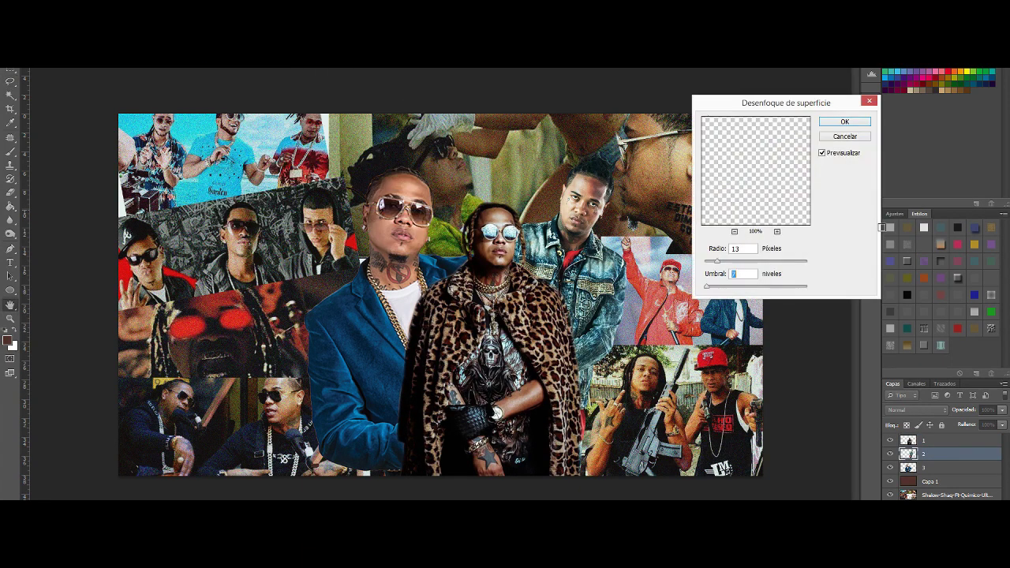
{"action": "left_click", "coordinate": [844, 121]}
Step: Apply the same Surface Blur to layer 3, the figure in the blue jacket
{"action": "left_click", "coordinate": [939, 467]}
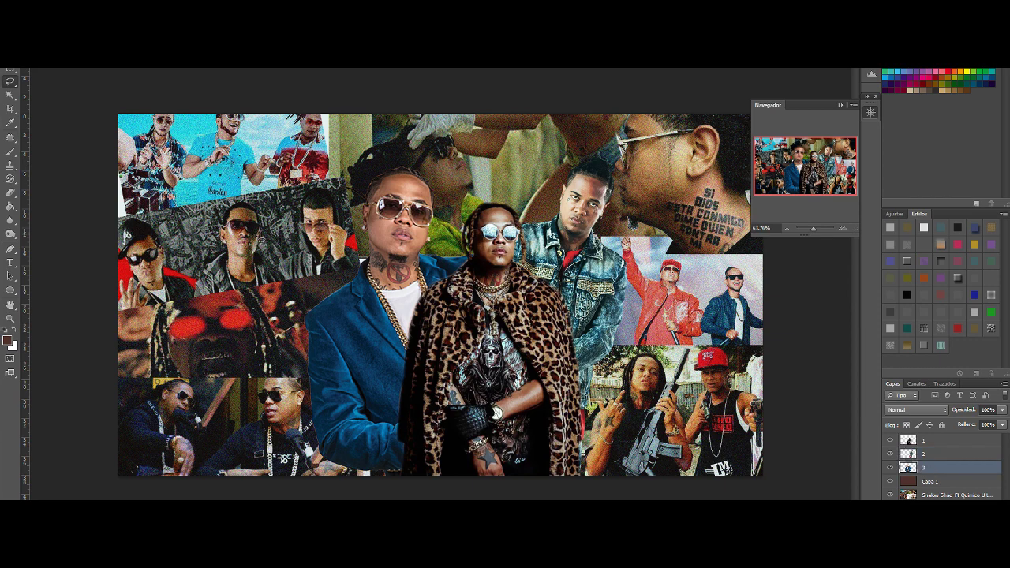
{"action": "left_click", "coordinate": [207, 62]}
{"action": "mouse_move", "coordinate": [237, 112]}
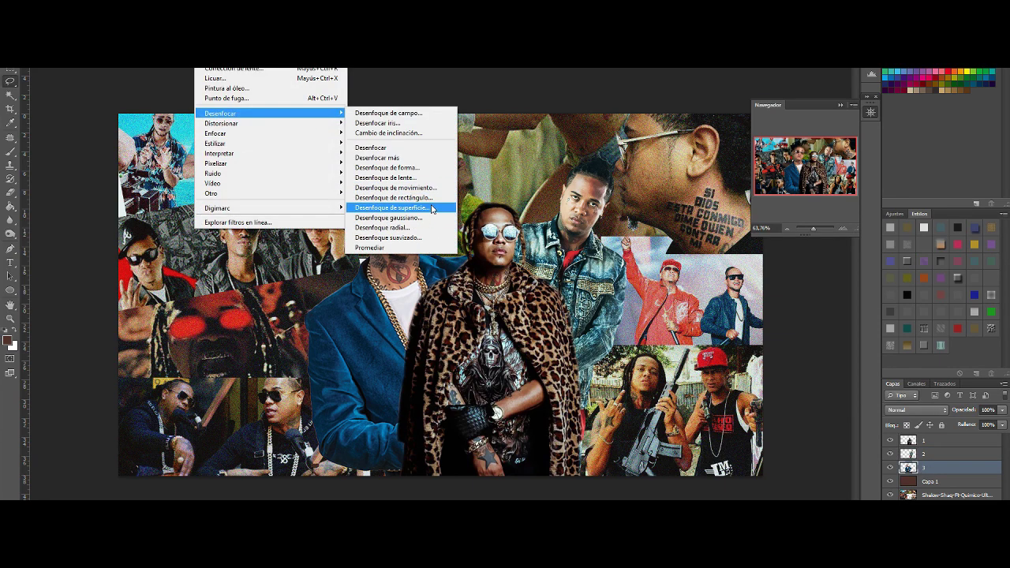
{"action": "left_click", "coordinate": [390, 203]}
{"action": "left_click", "coordinate": [844, 122]}
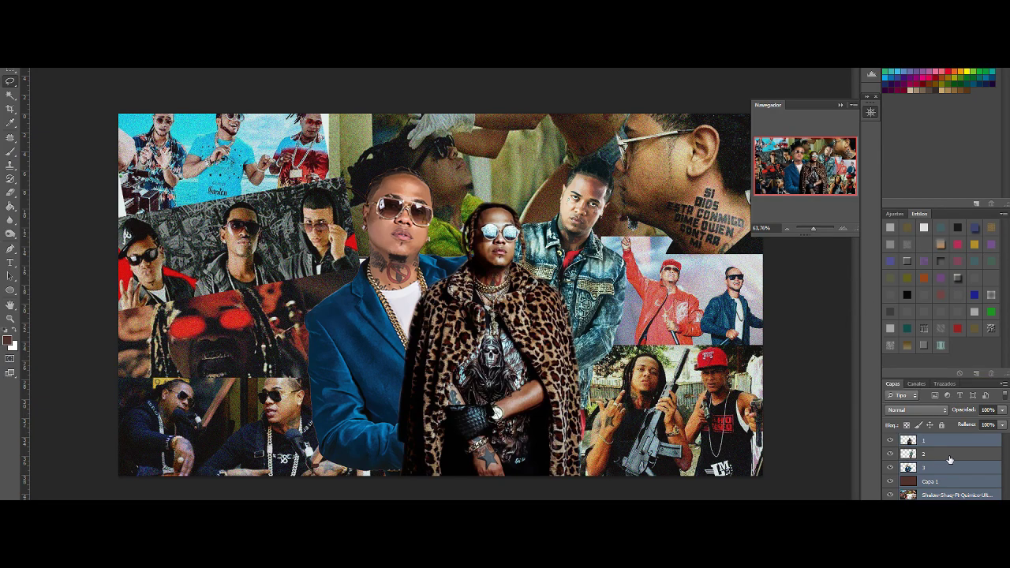
Step: Merge the figures, brown layer and photos into one layer and apply Surface Blur with radius 13 pixels and threshold 7 levels
{"action": "left_click", "coordinate": [207, 69]}
{"action": "mouse_move", "coordinate": [236, 113]}
{"action": "left_click", "coordinate": [413, 210]}
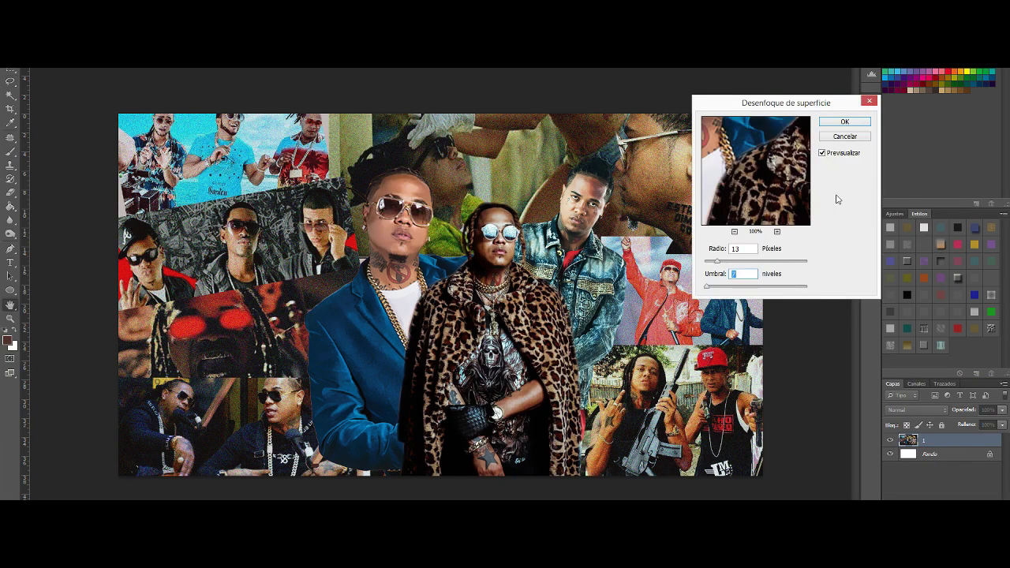
{"action": "left_click", "coordinate": [845, 116]}
Step: Apply another Surface Blur to the merged collage layer with a much lower threshold and inspect the whole composition
{"action": "scroll", "coordinate": [505, 207], "scroll_direction": "up", "scroll_amount": 5}
{"action": "left_click", "coordinate": [207, 69]}
{"action": "mouse_move", "coordinate": [237, 110]}
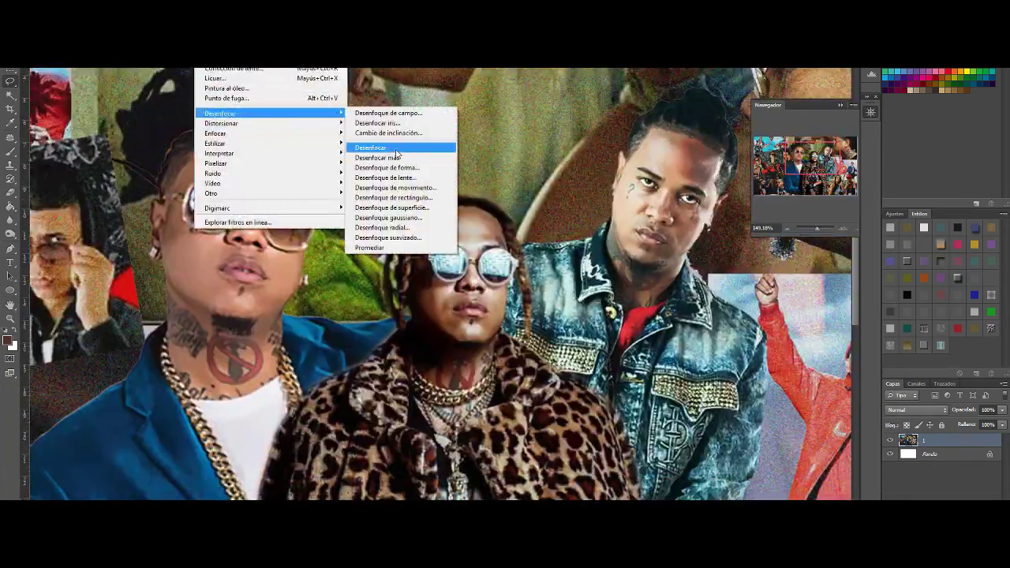
{"action": "left_click", "coordinate": [413, 210]}
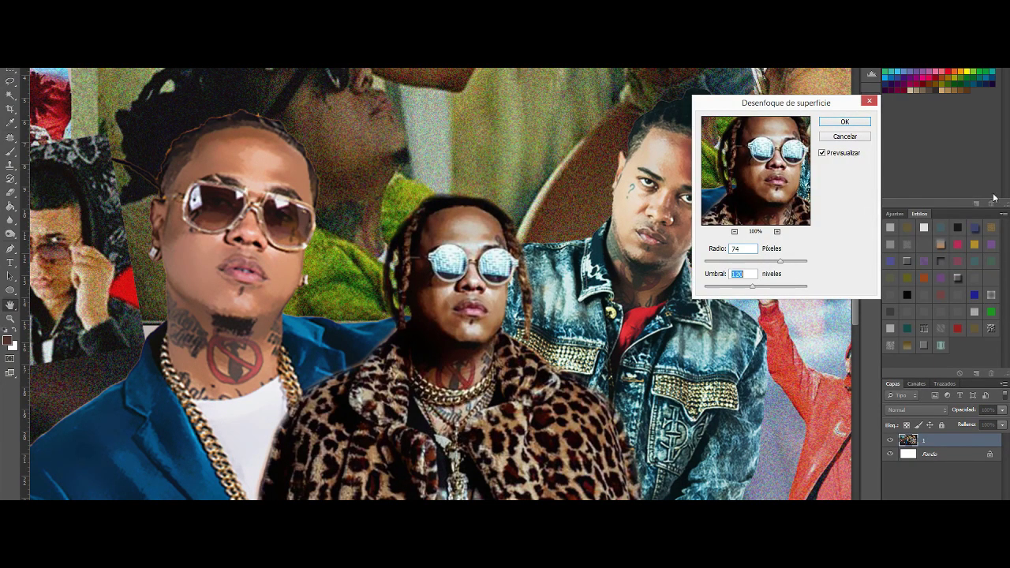
{"action": "left_click_drag", "start_coordinate": [752, 285], "coordinate": [710, 266]}
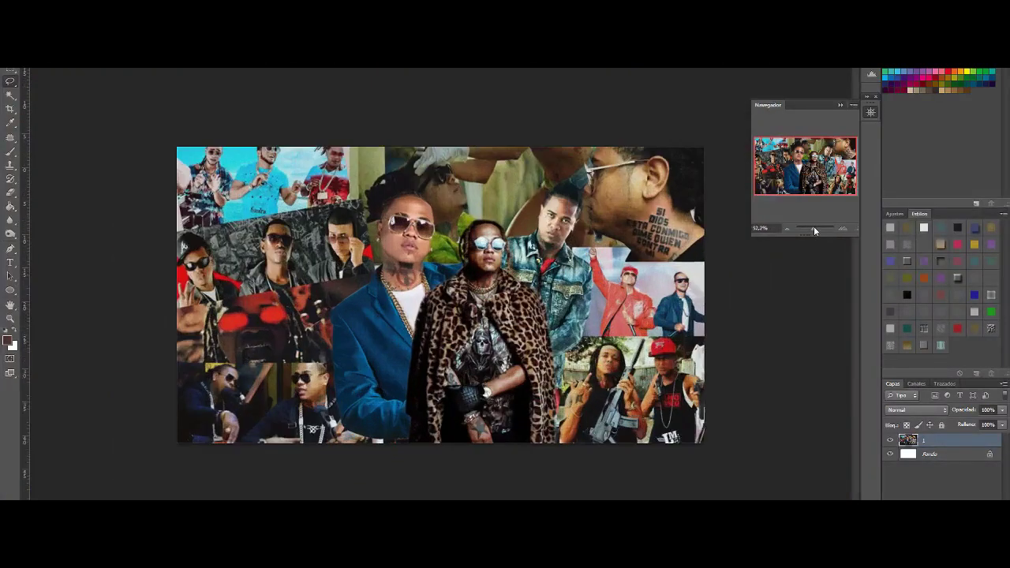
{"action": "left_click", "coordinate": [814, 226]}
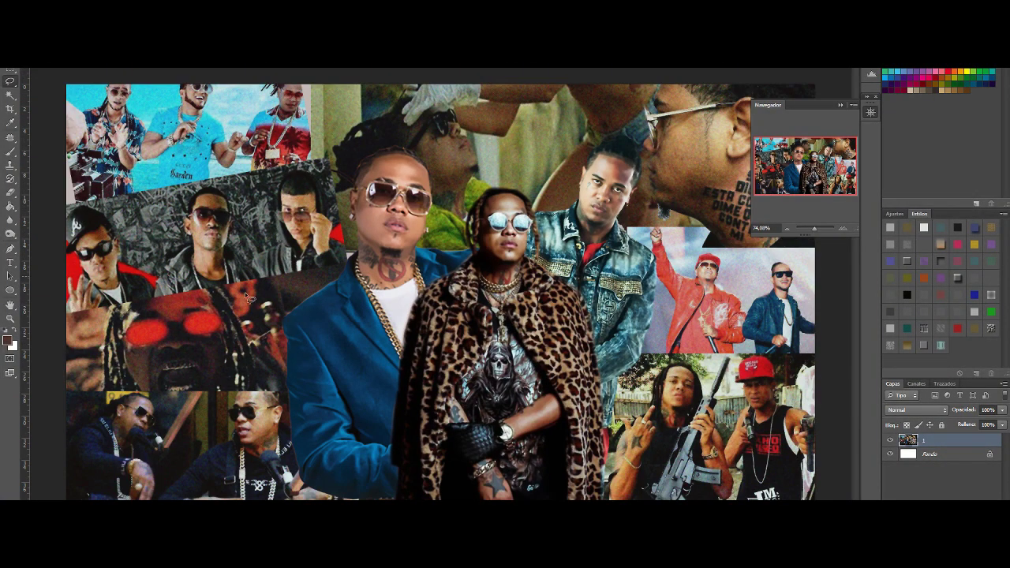
{"action": "left_click", "coordinate": [841, 103]}
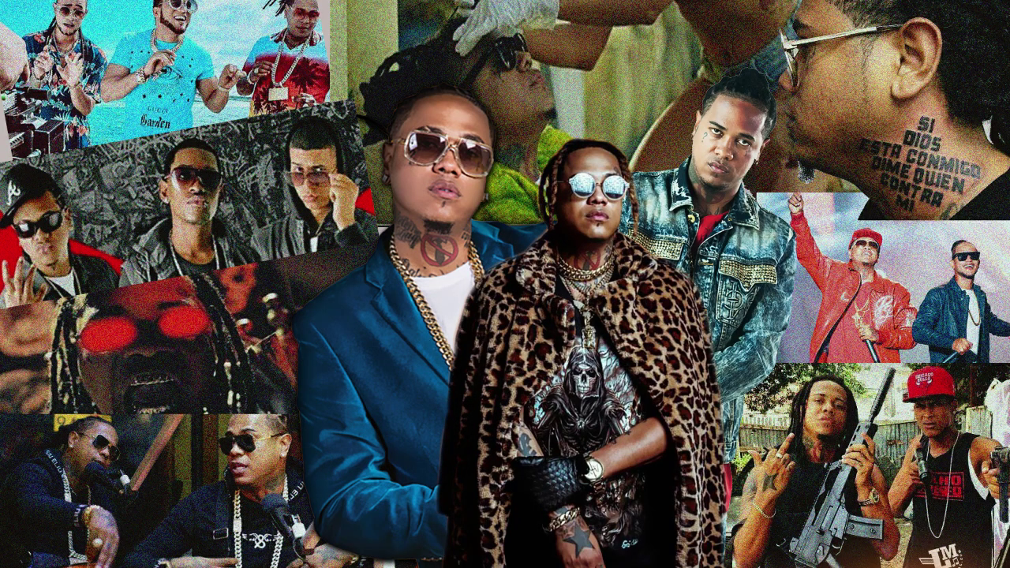